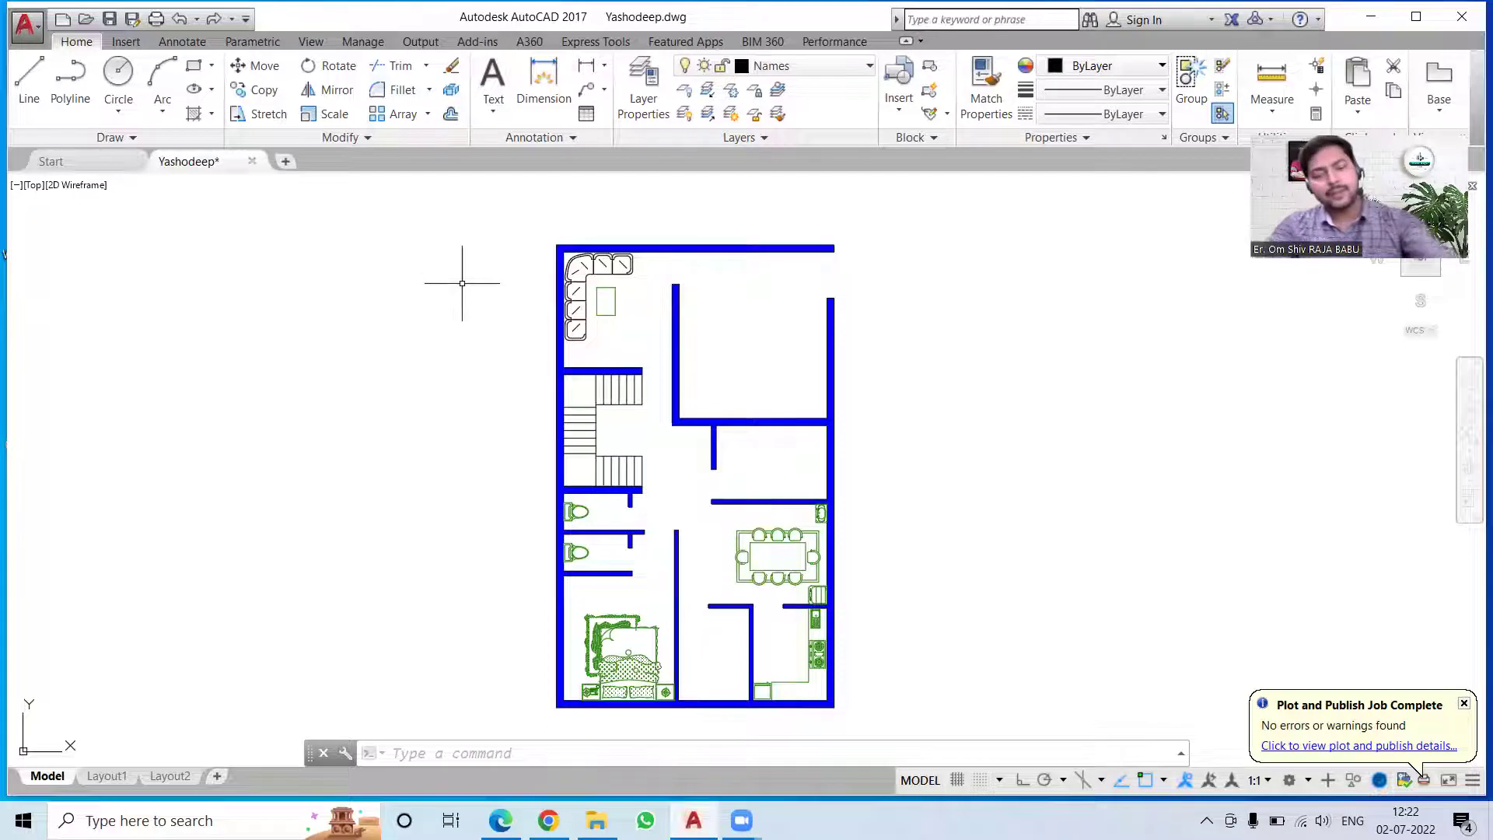
- Start a plot with no page setup and Microsoft Print to PDF as the printer
key("ctrl+p")
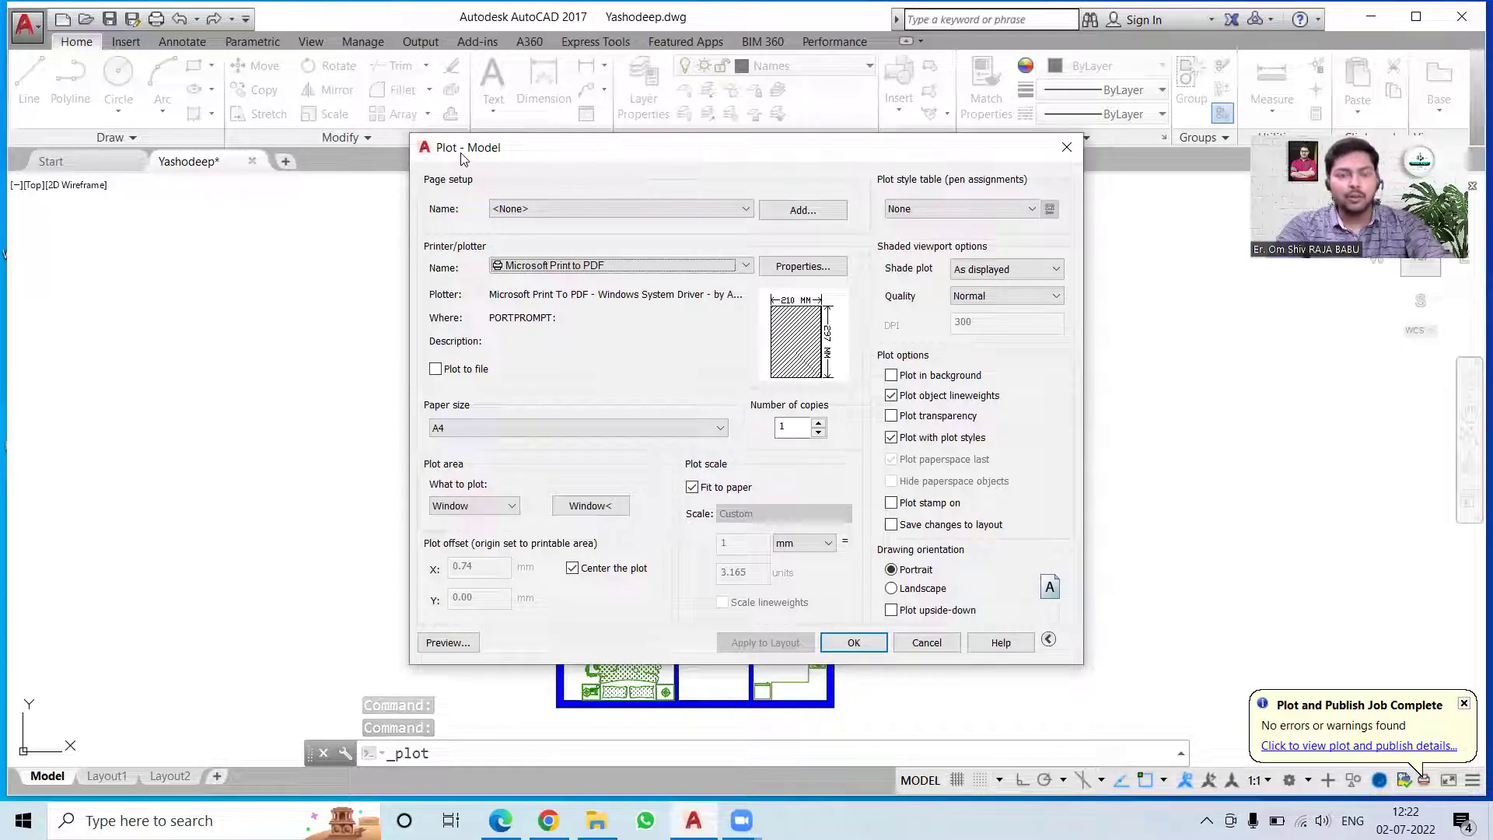
left_click(527, 211)
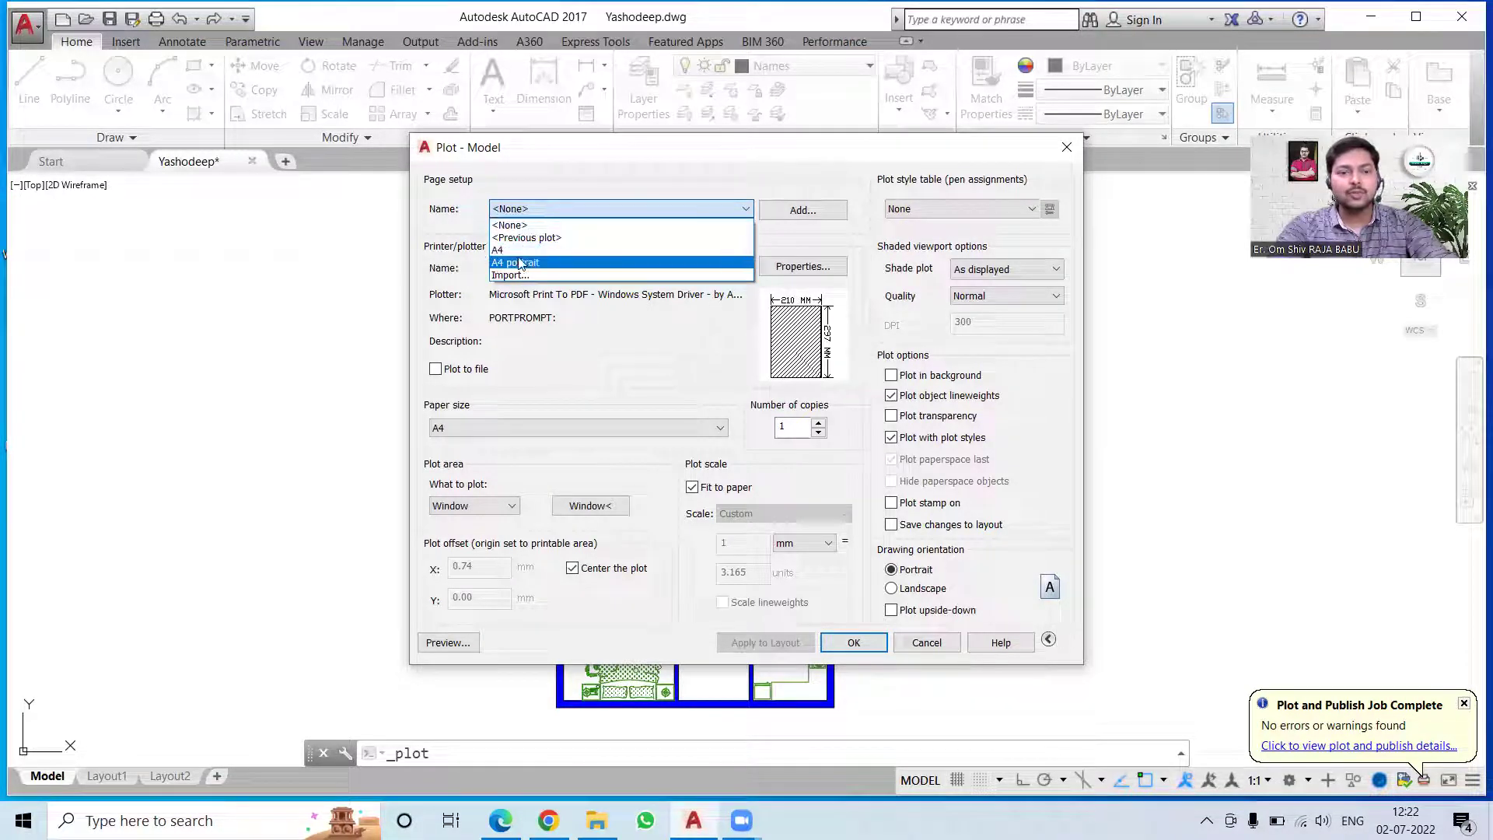
left_click(676, 177)
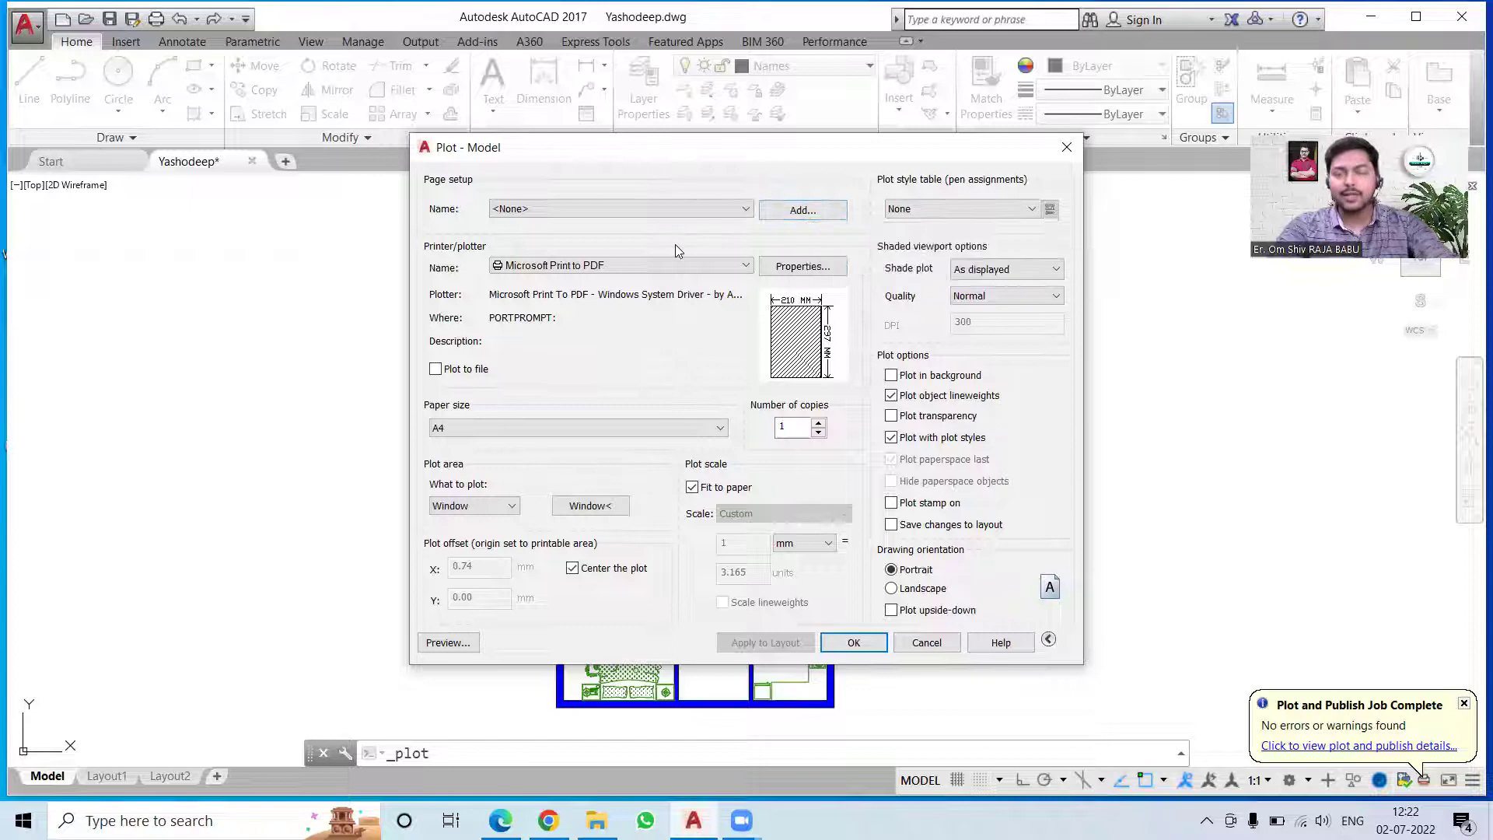
left_click(553, 268)
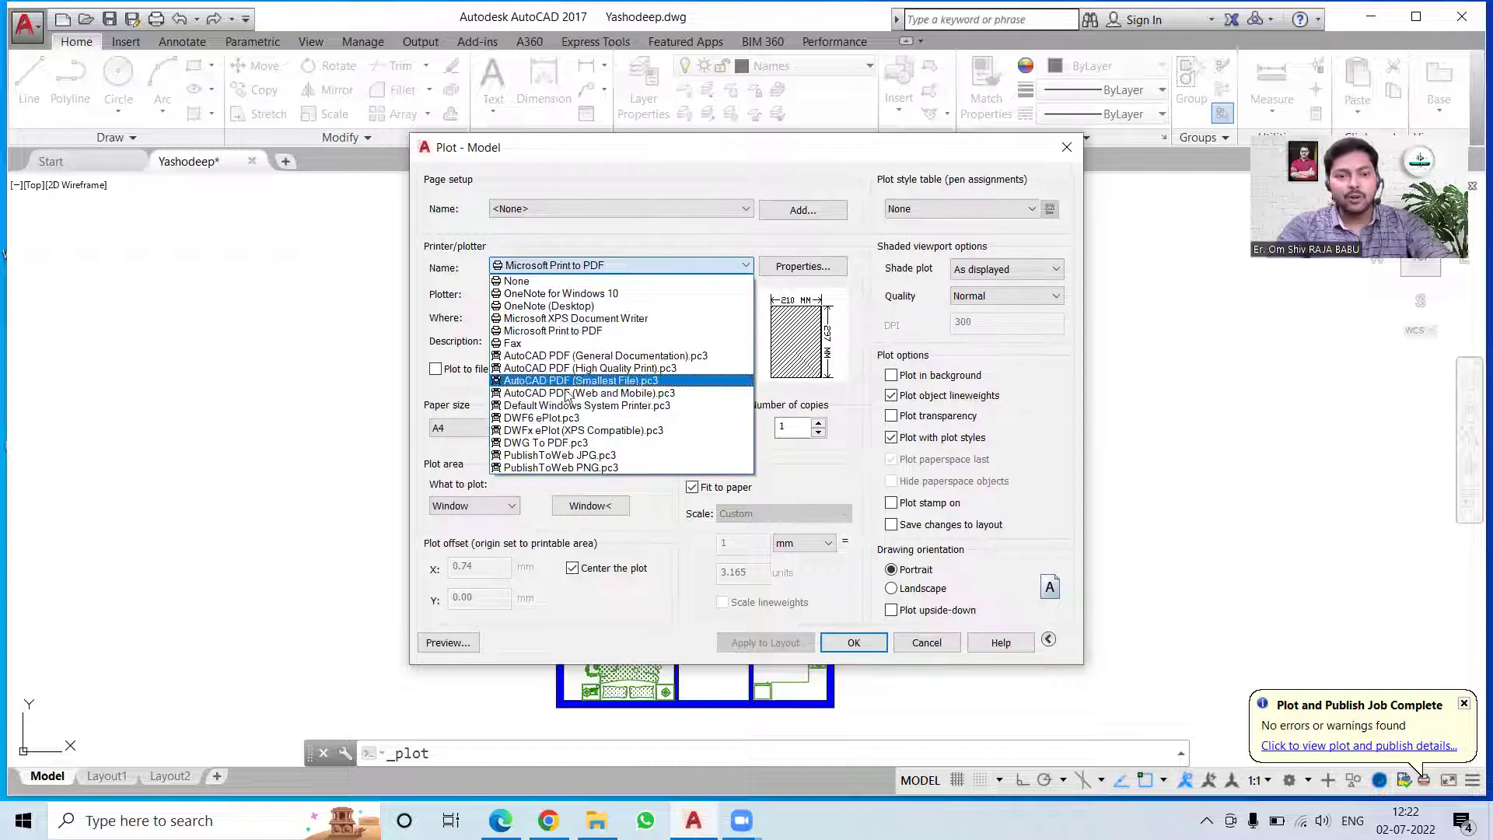
left_click(610, 231)
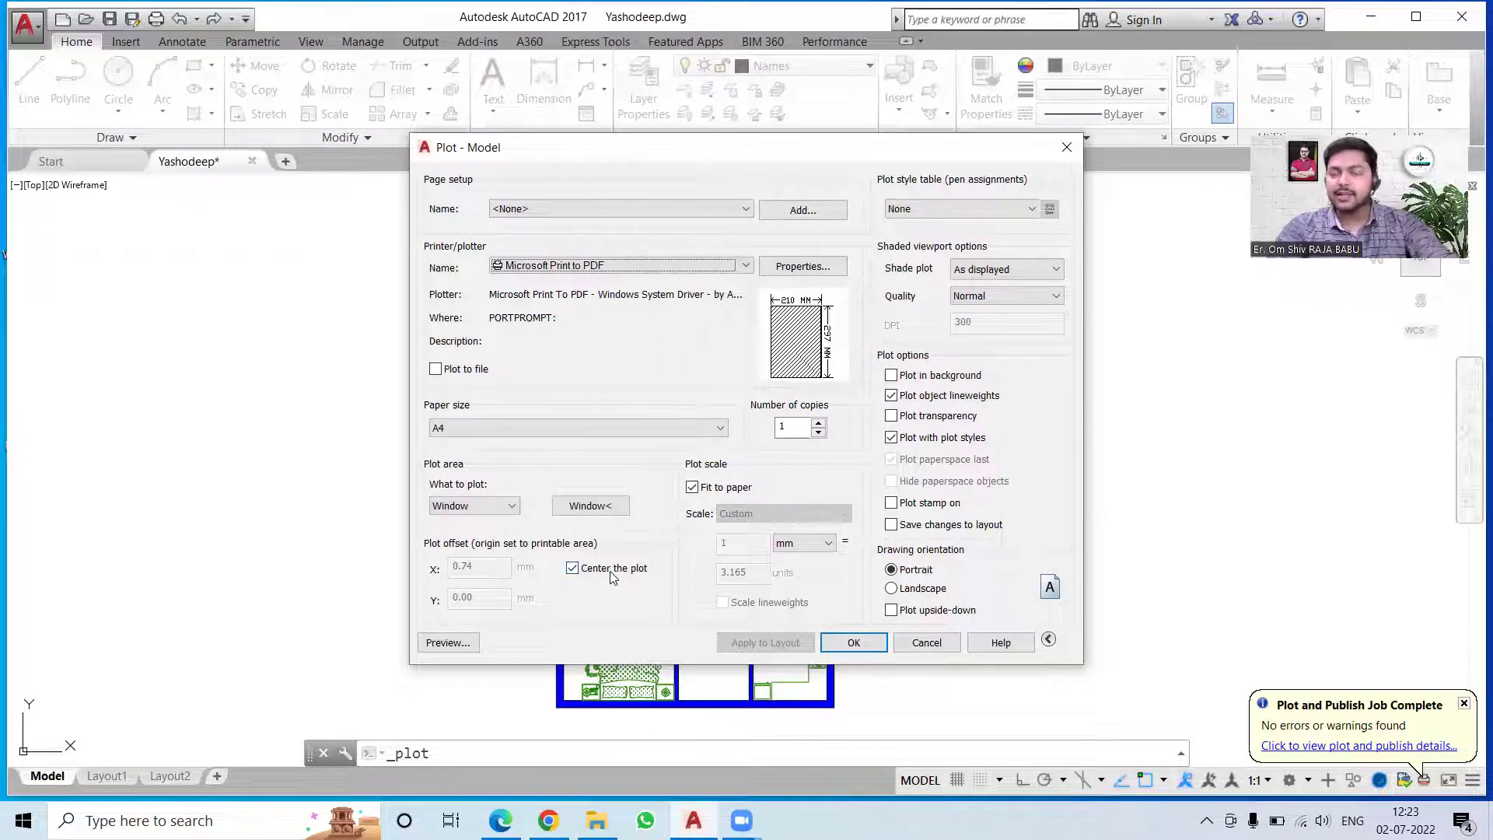
- Window the whole floor plan as the plot area and preview it centred on portrait A4
left_click(589, 506)
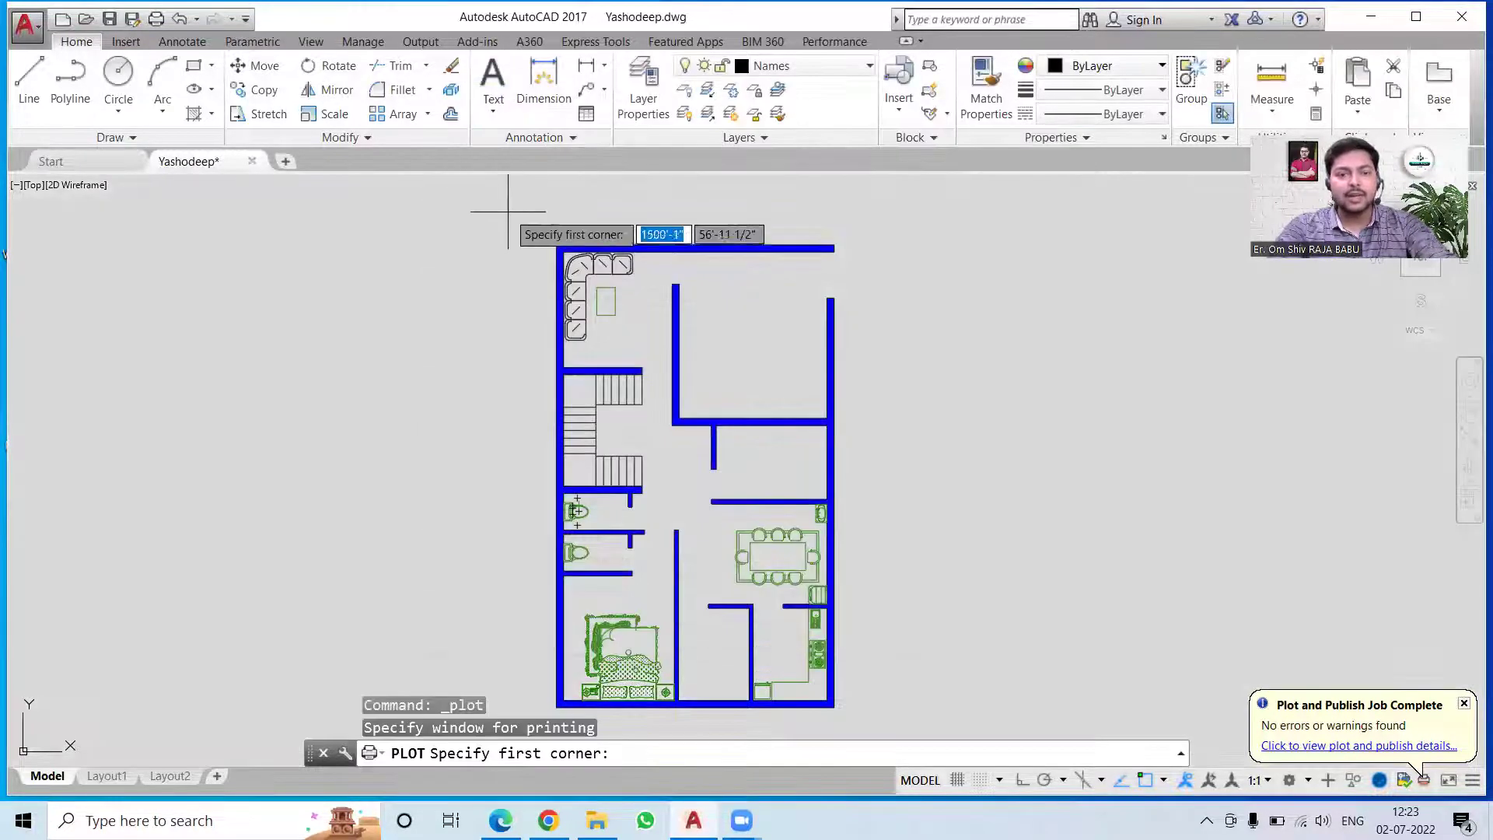
left_click(504, 211)
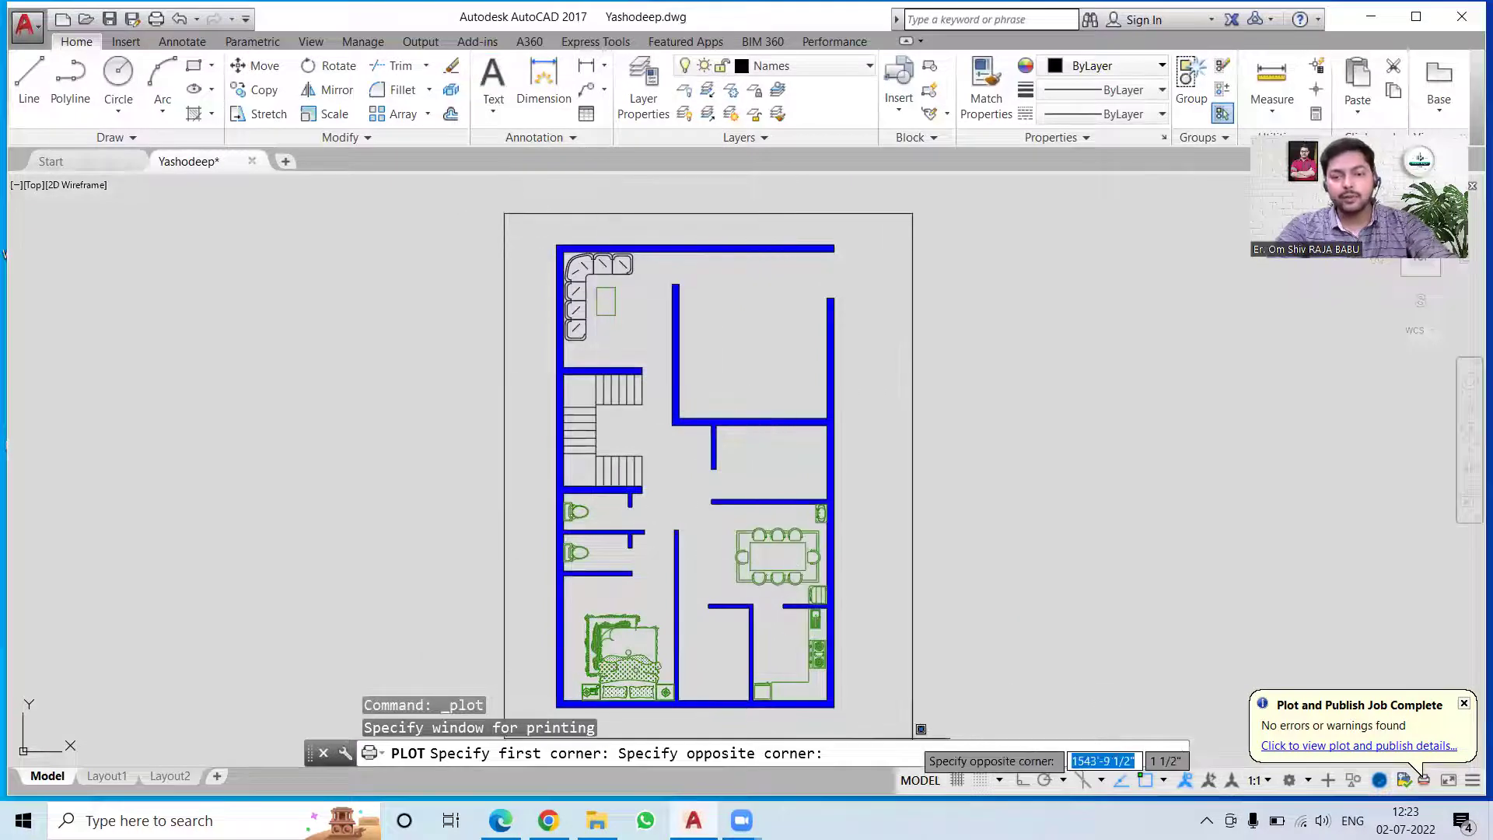
left_click(915, 723)
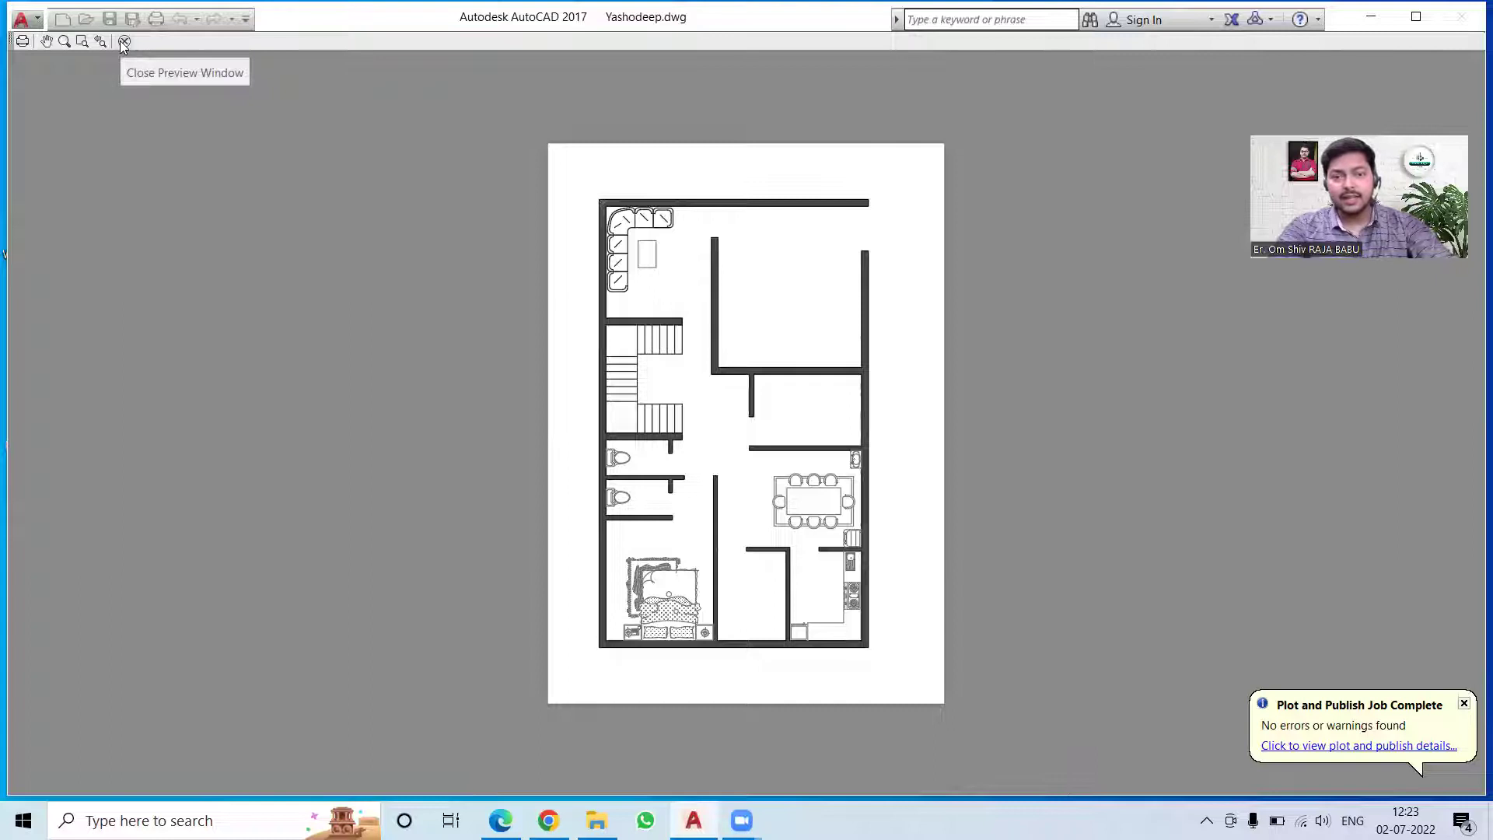
left_click(124, 43)
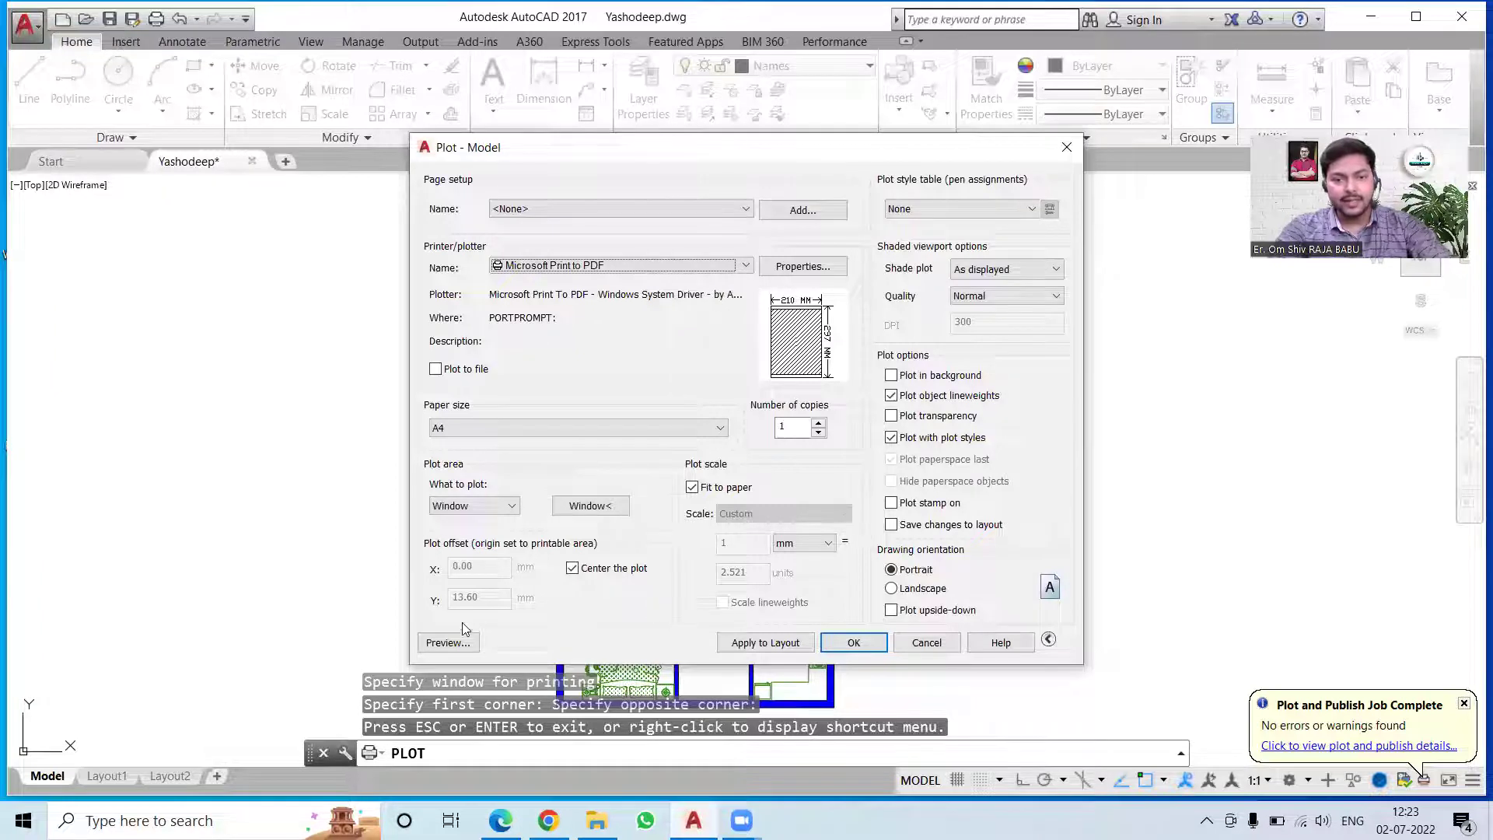
left_click(448, 642)
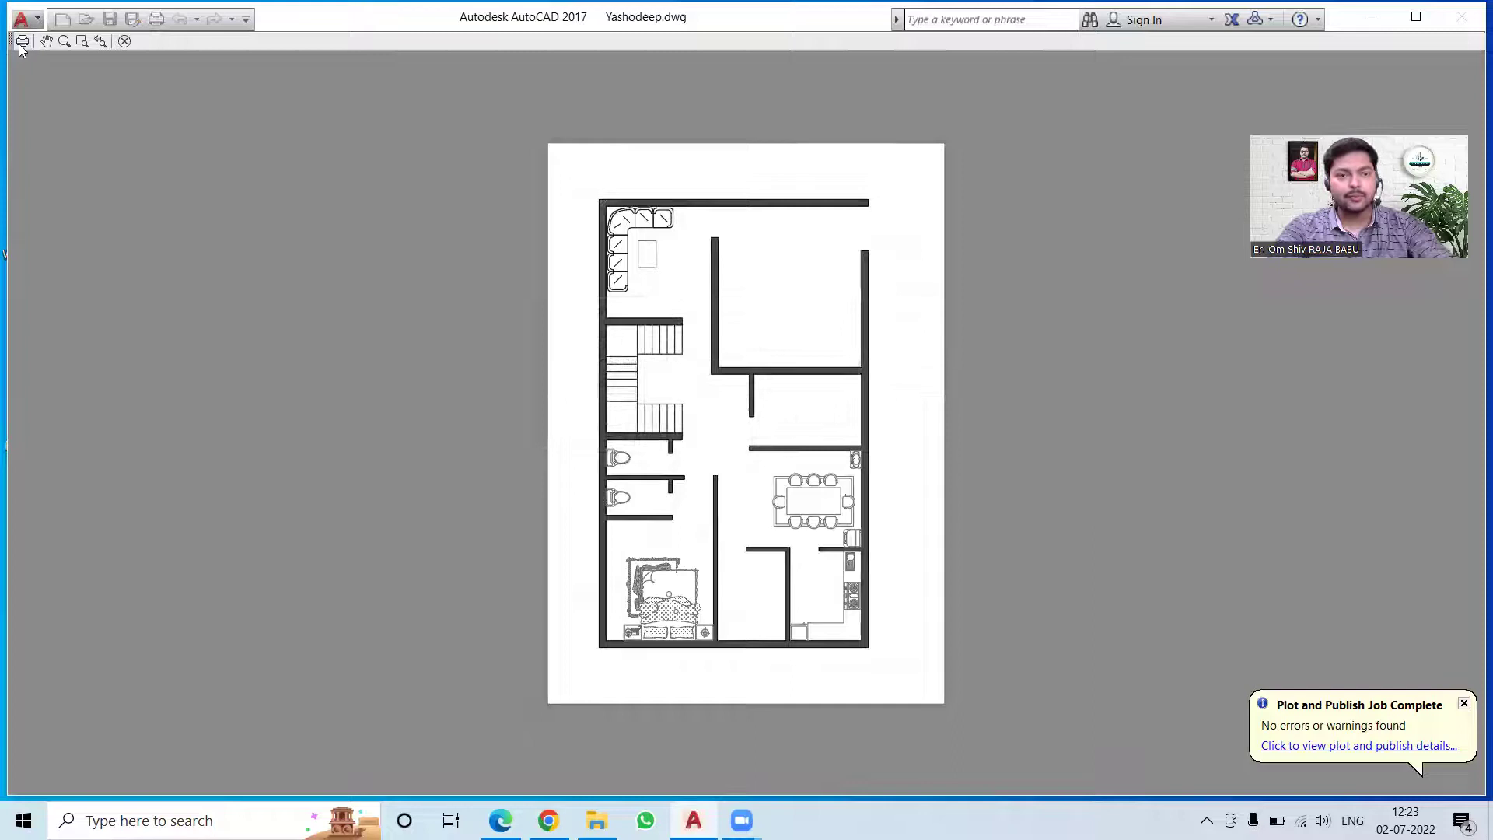
- Plot the page to 1 gf.pdf in Downloads, replacing the existing file
left_click(21, 43)
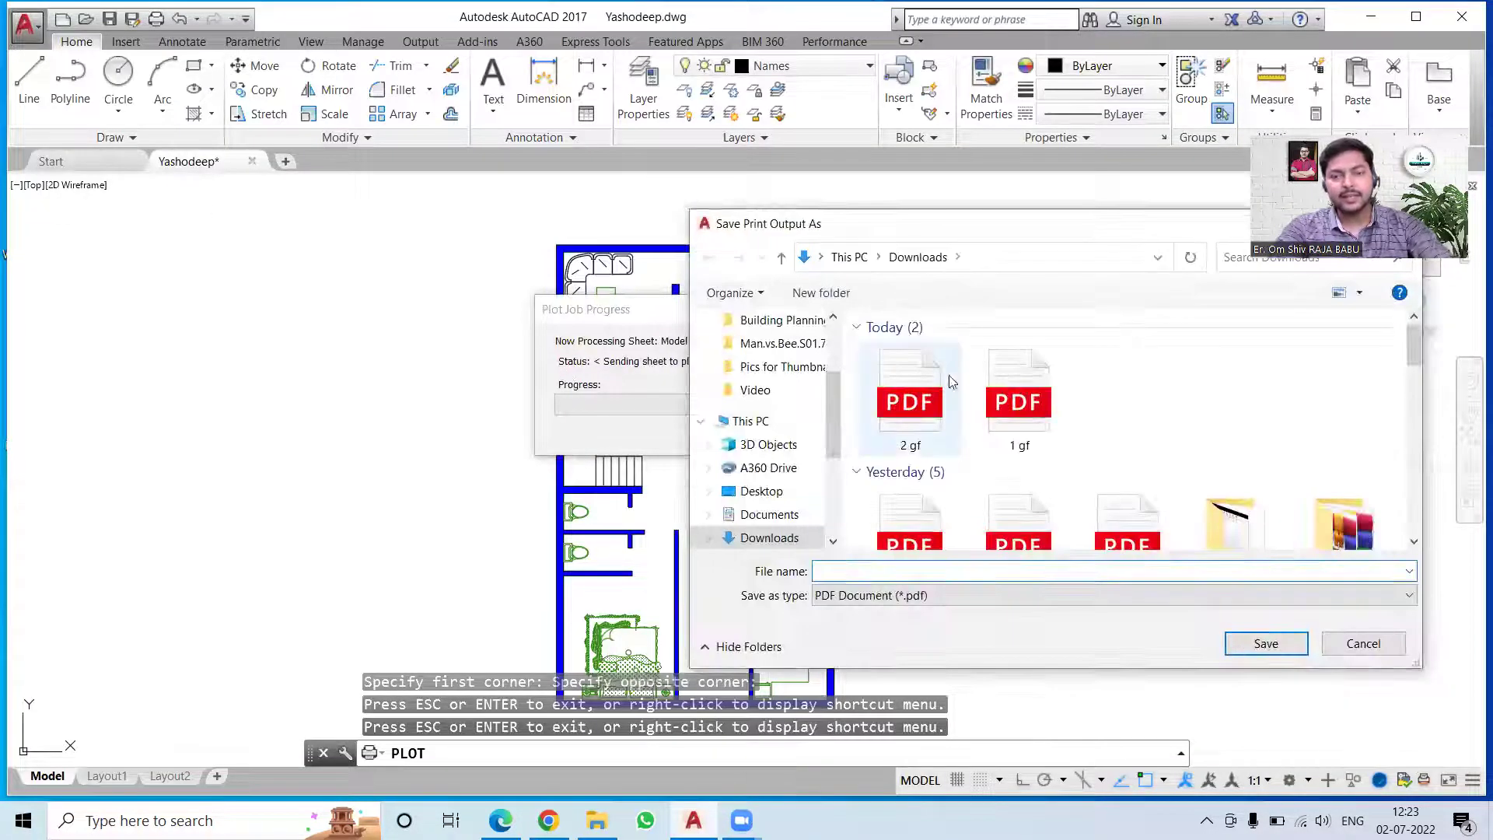
left_click(1019, 424)
left_click(1266, 644)
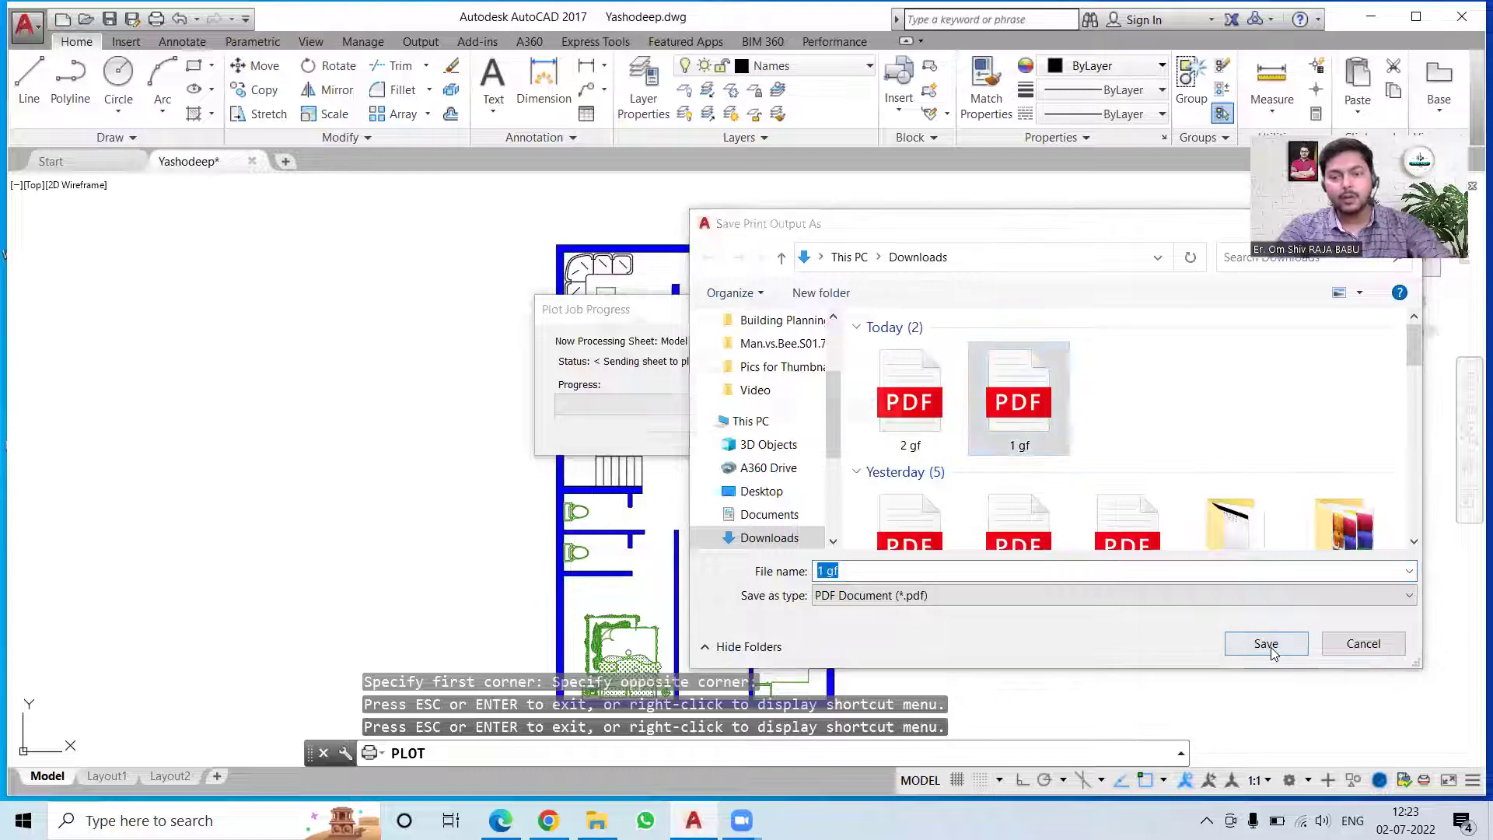
left_click(780, 416)
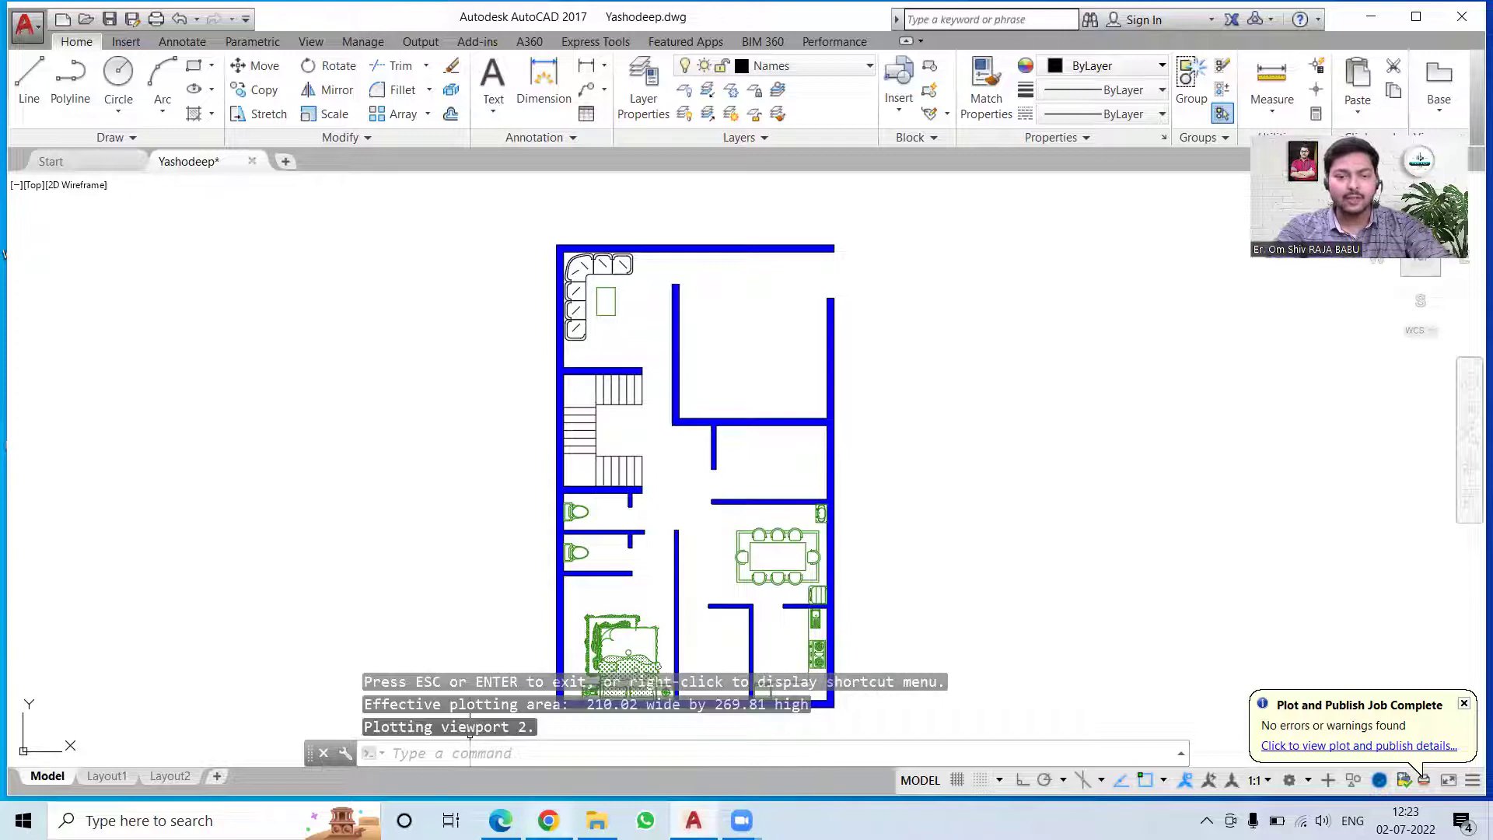
left_click(596, 821)
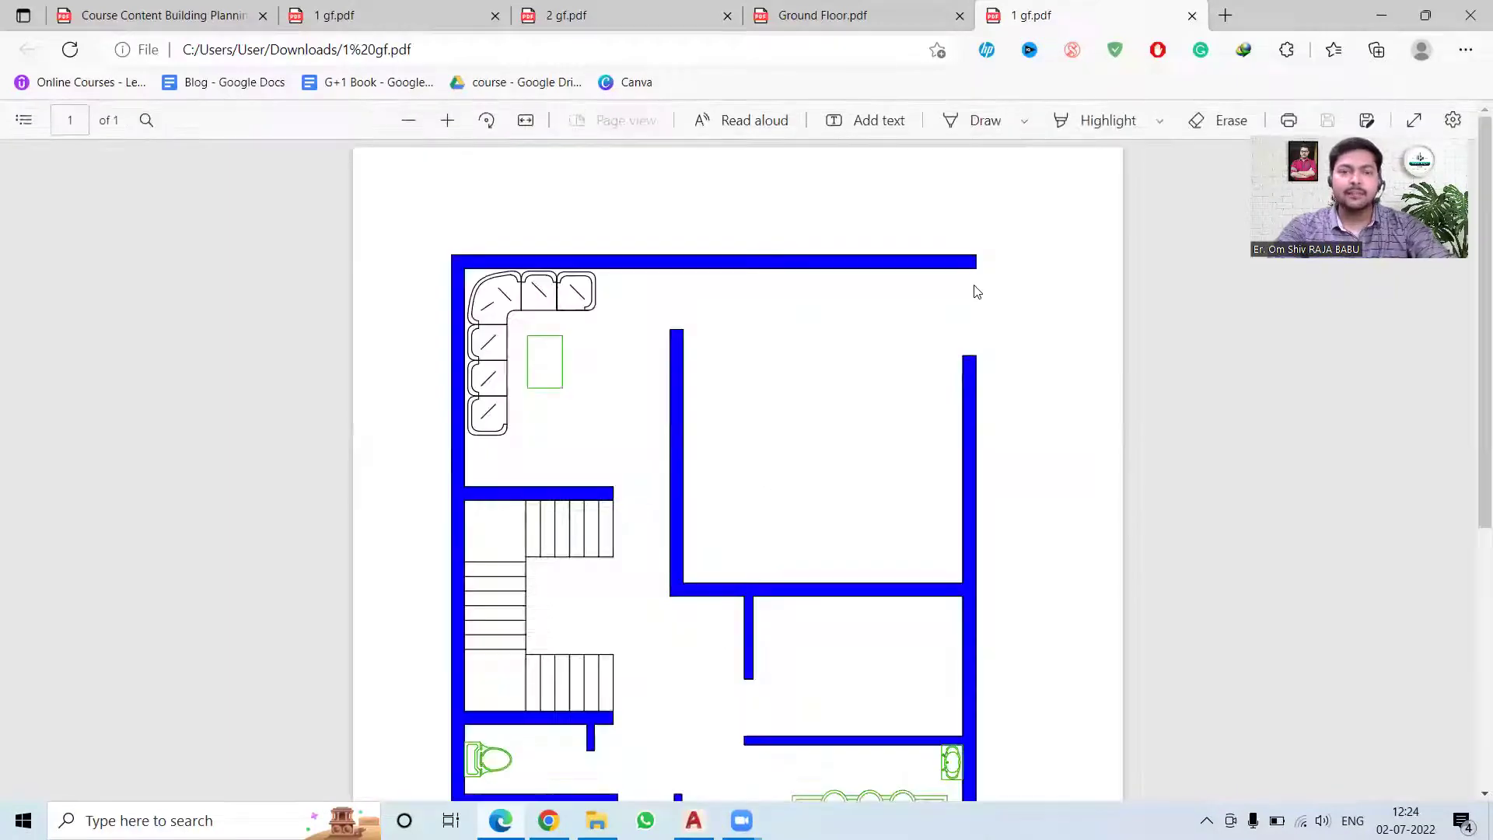
- Scroll through the plotted 1 gf.pdf in Edge, then minimize the viewer
scroll(977, 290, "down", 1)
scroll(977, 291, "down", 5)
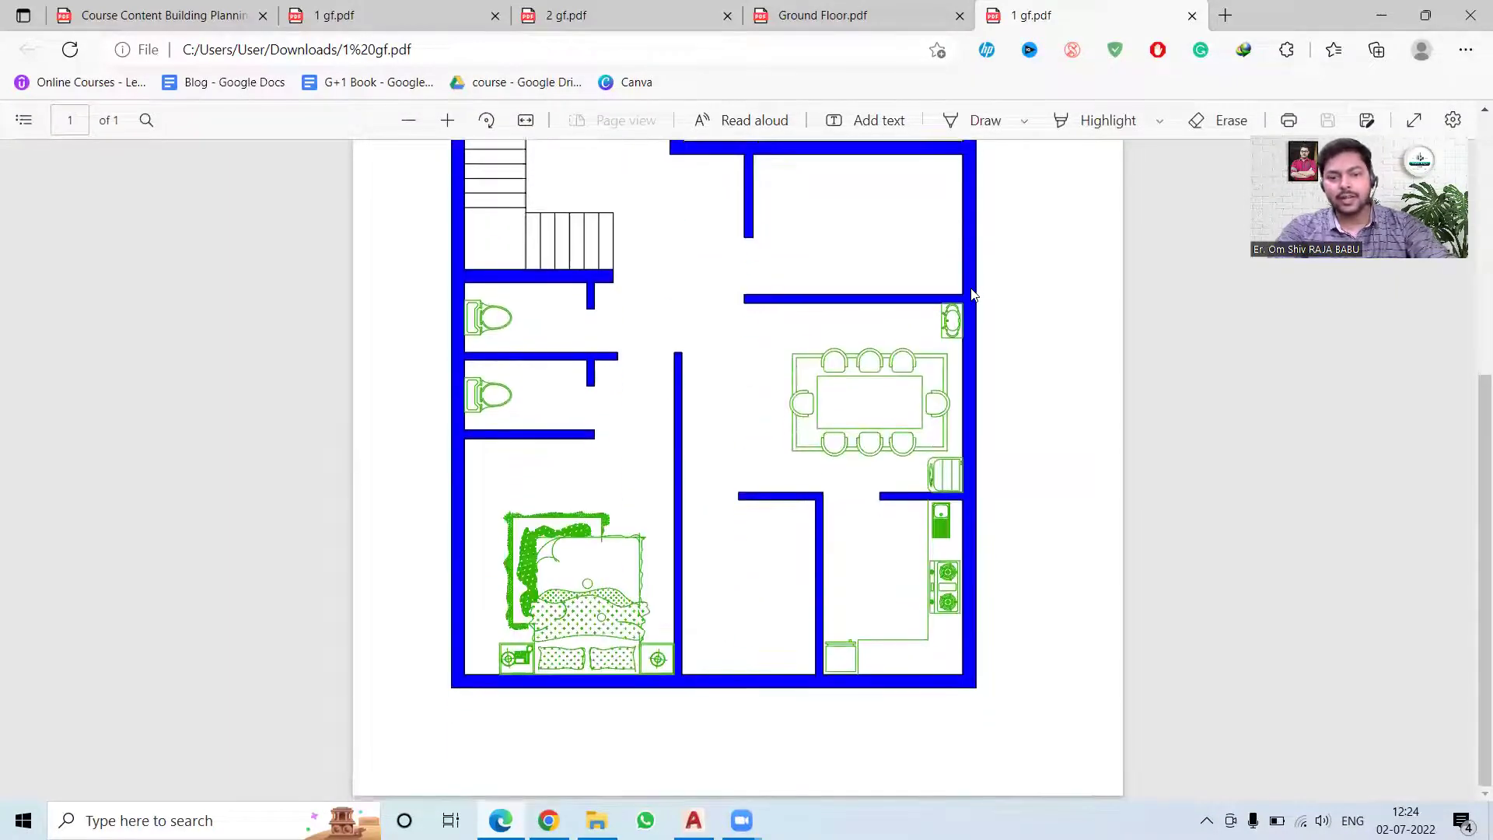
scroll(913, 570, "up", 5)
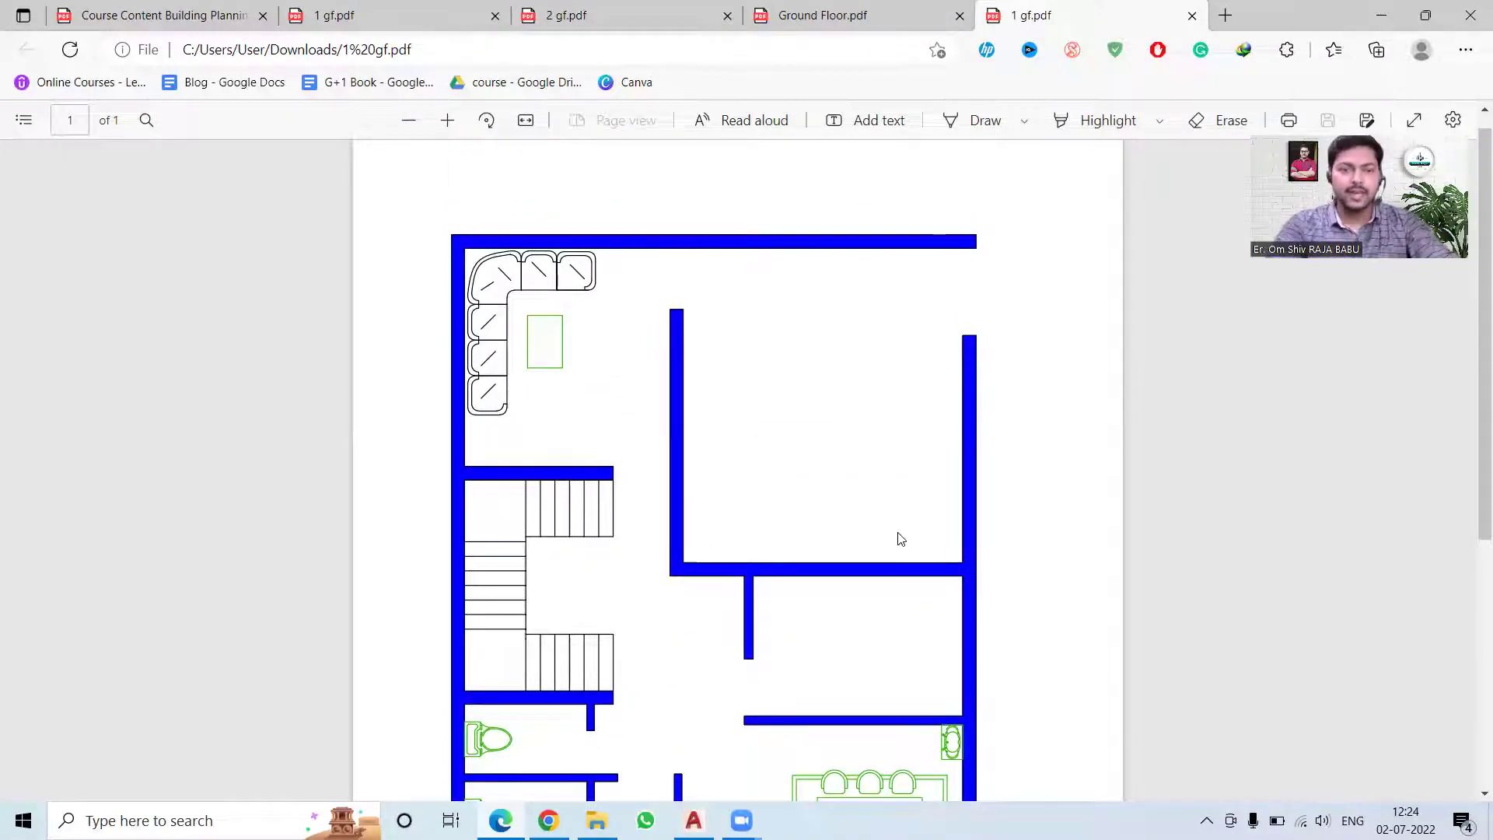
left_click(1378, 10)
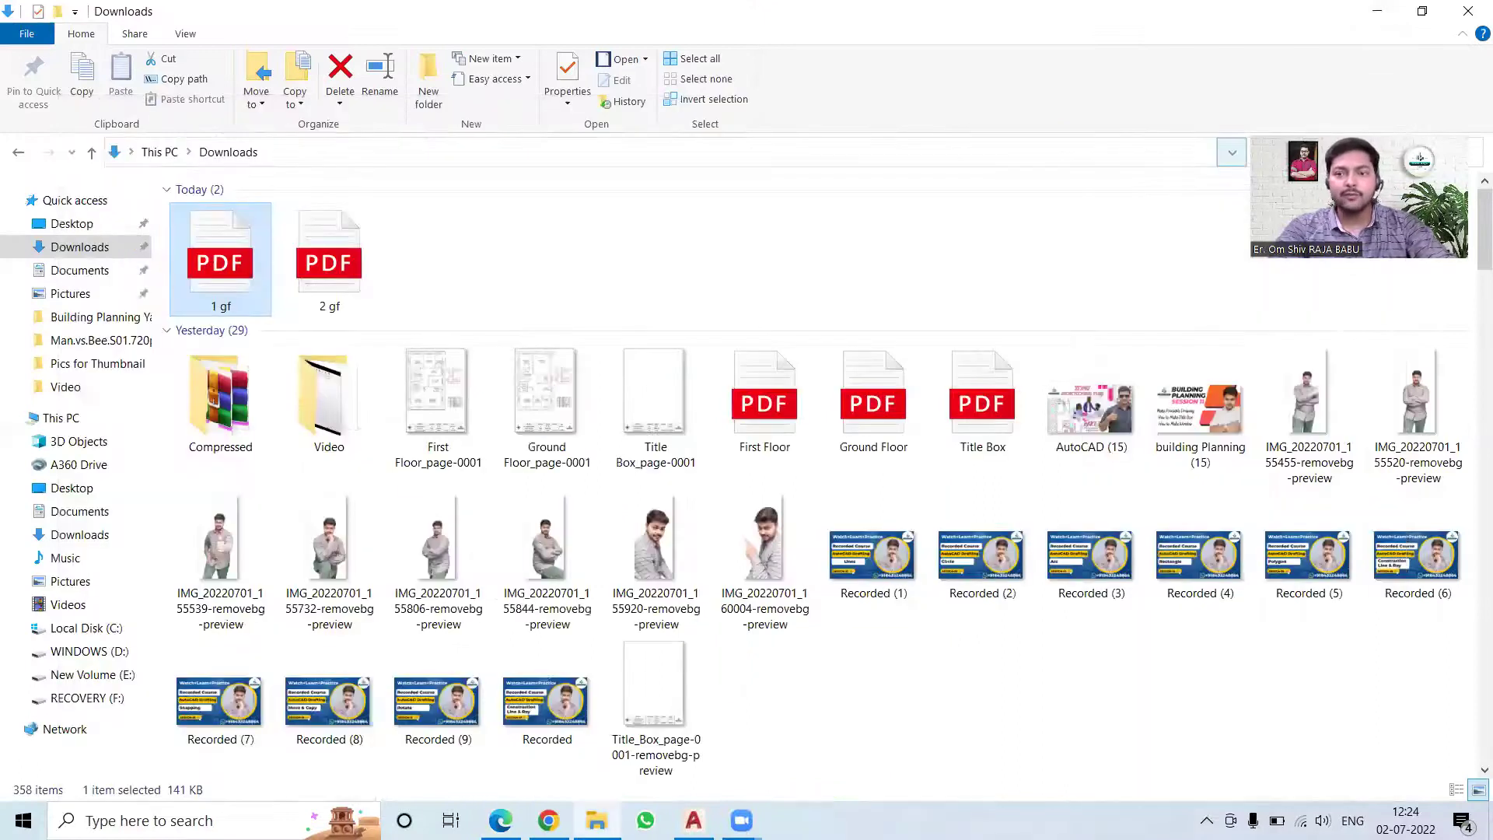
- Back in AutoCAD, zoom and pan to the floor plan inside its sheet frame and title block
left_click(1377, 11)
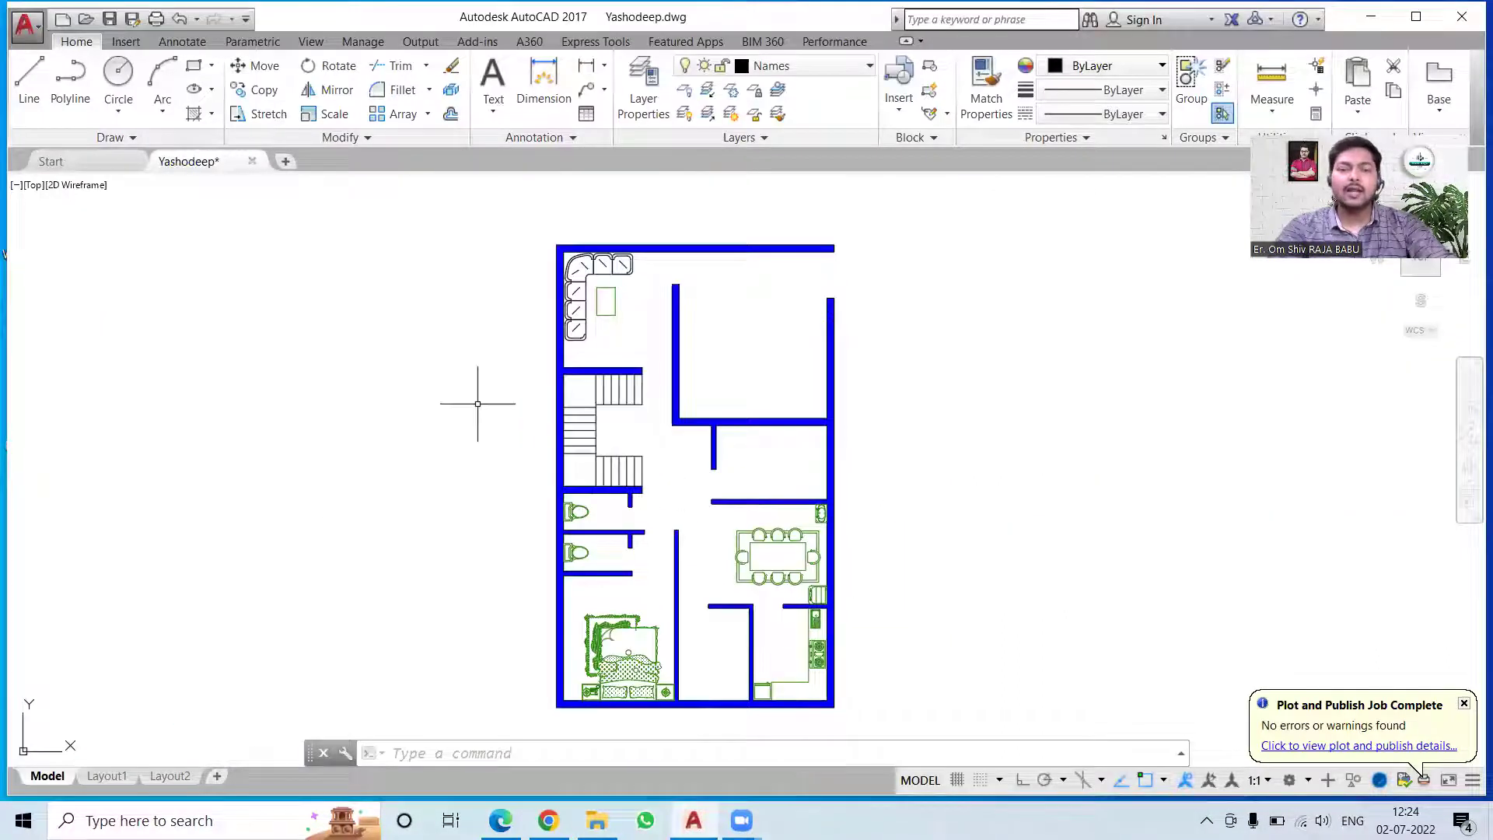
scroll(439, 407, "down", 6)
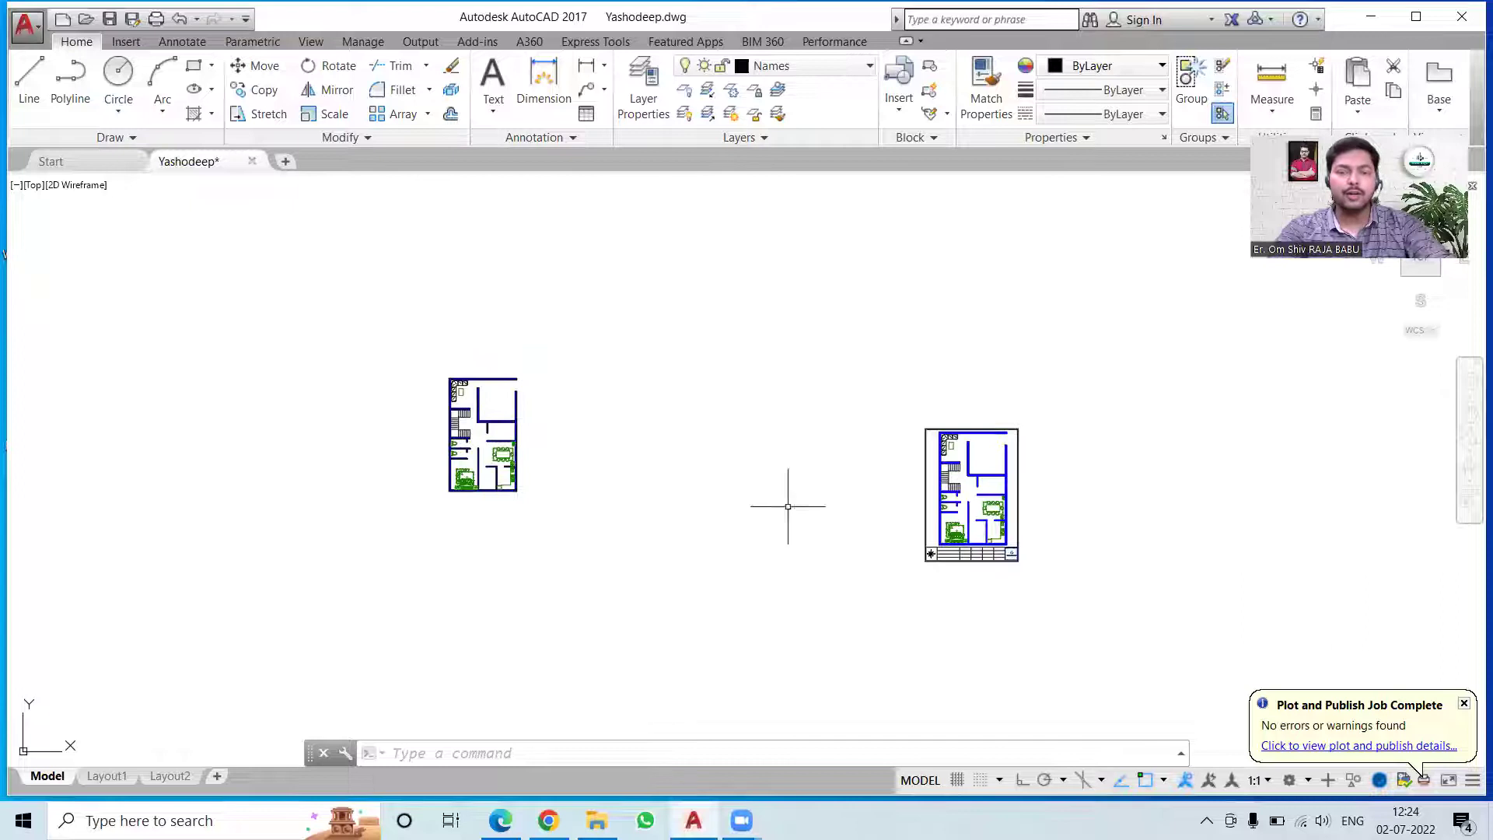
scroll(1049, 527, "up", 4)
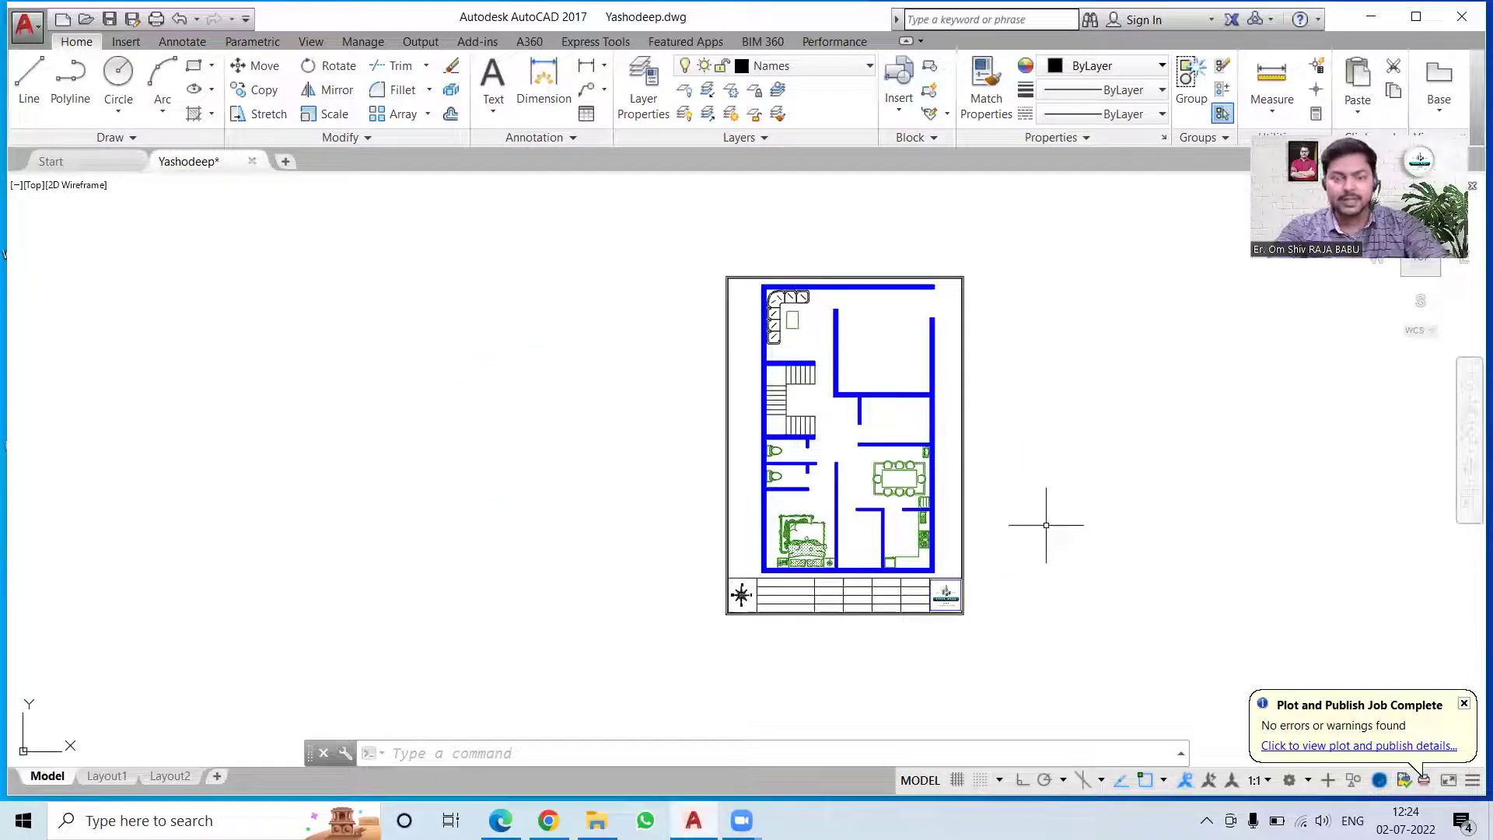
middle_click_drag(1049, 527, 943, 531)
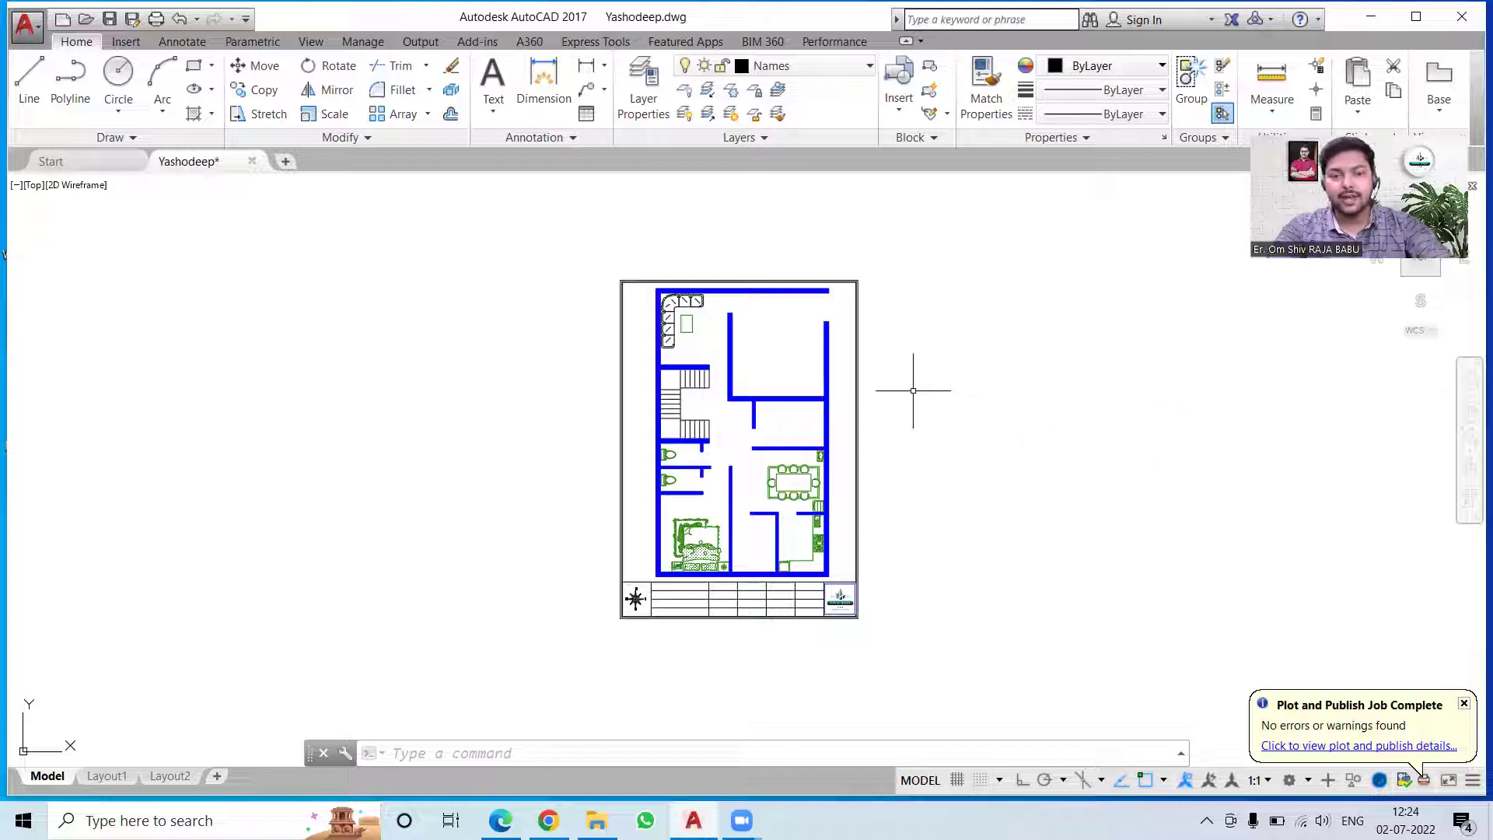
scroll(913, 390, "up", 2)
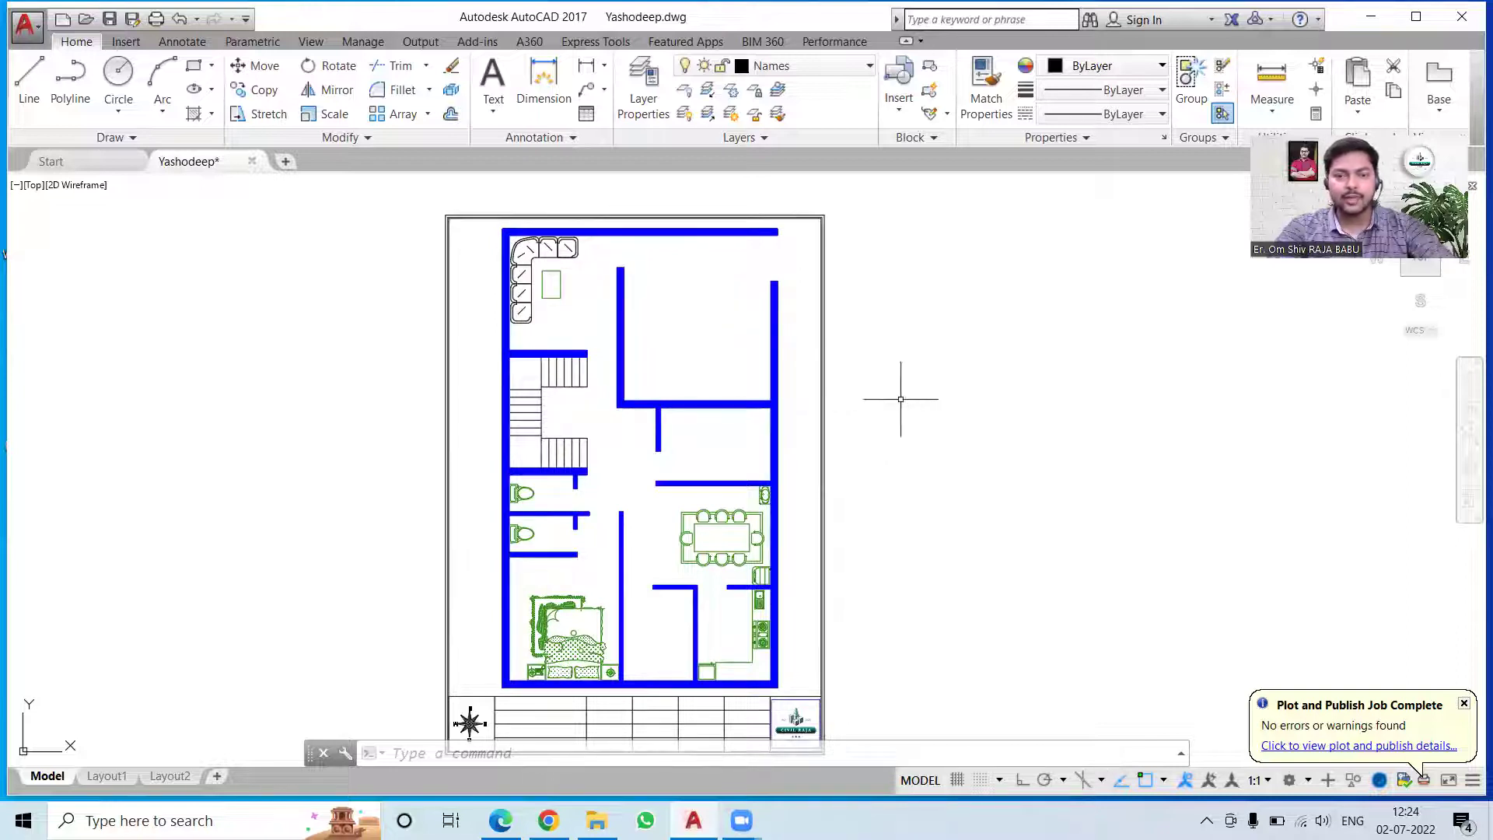
mouse_move(902, 399)
middle_mouse_down()
mouse_move(889, 301)
mouse_move(874, 389)
middle_mouse_up()
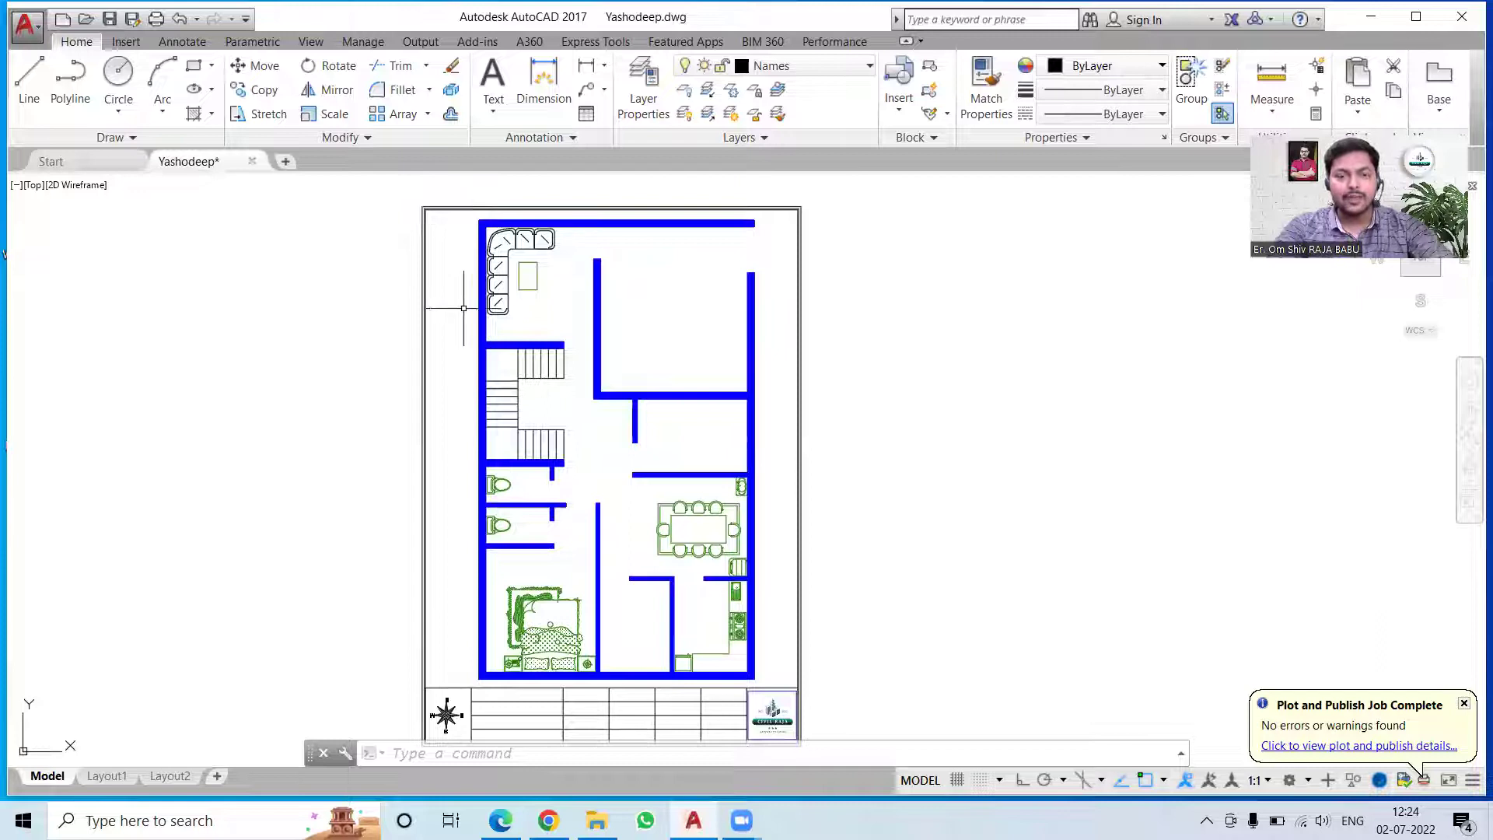
scroll(615, 286, "down", 2)
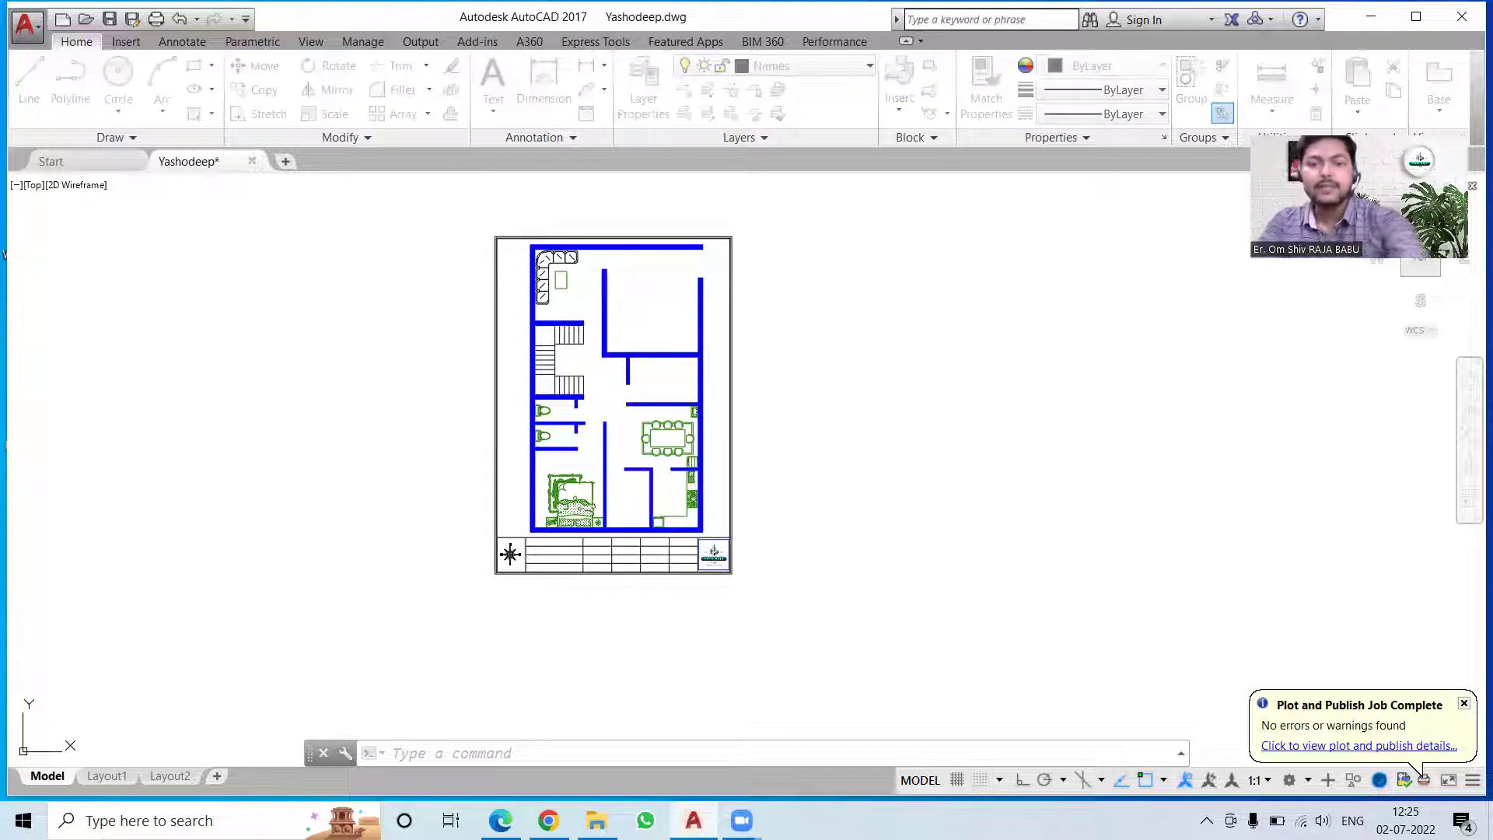
- Plot again using the A4 portrait page setup and begin picking the window area
key("ctrl+p")
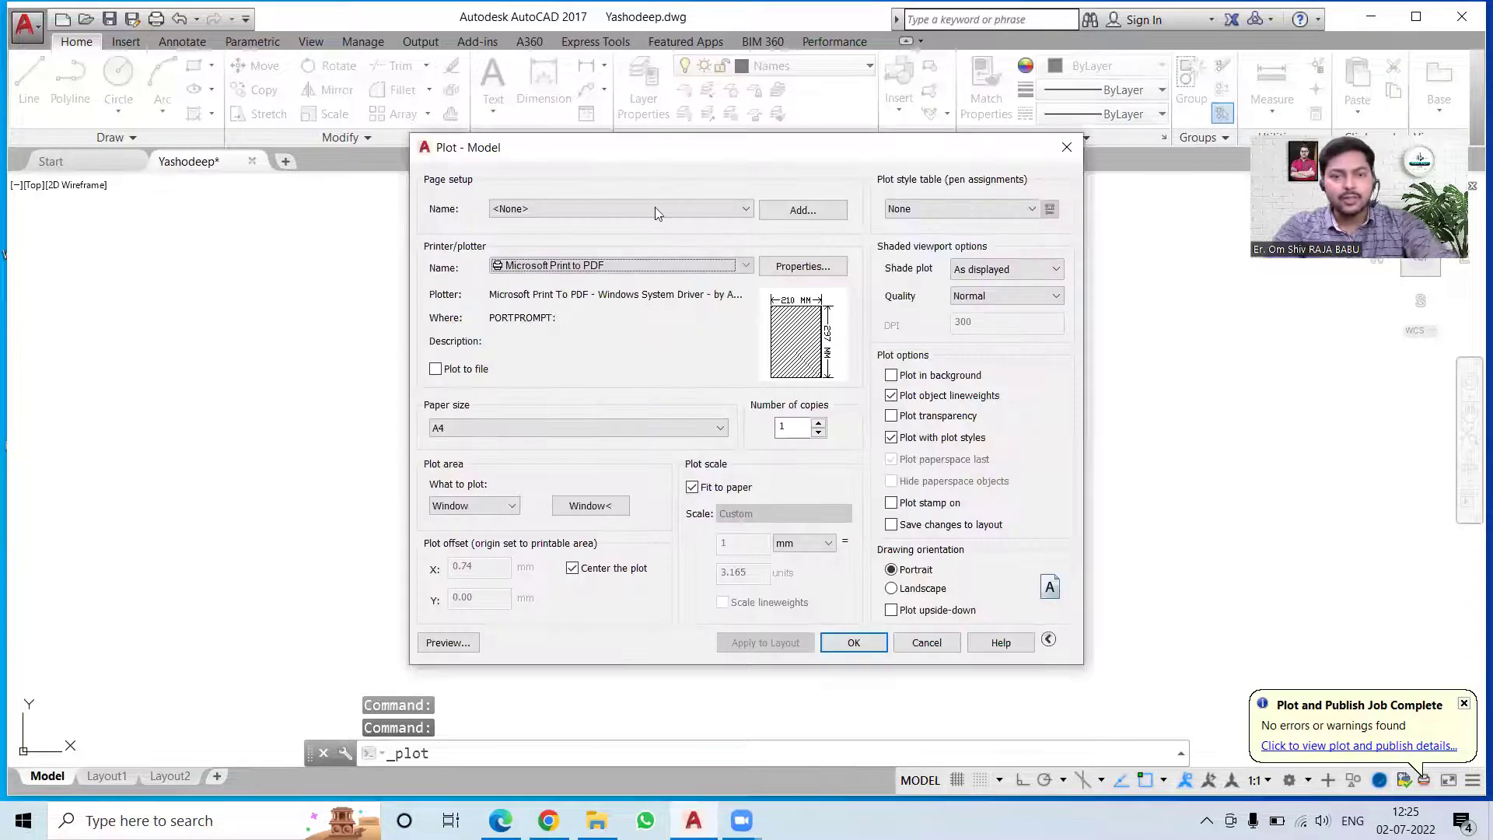
left_click(655, 207)
left_click(599, 255)
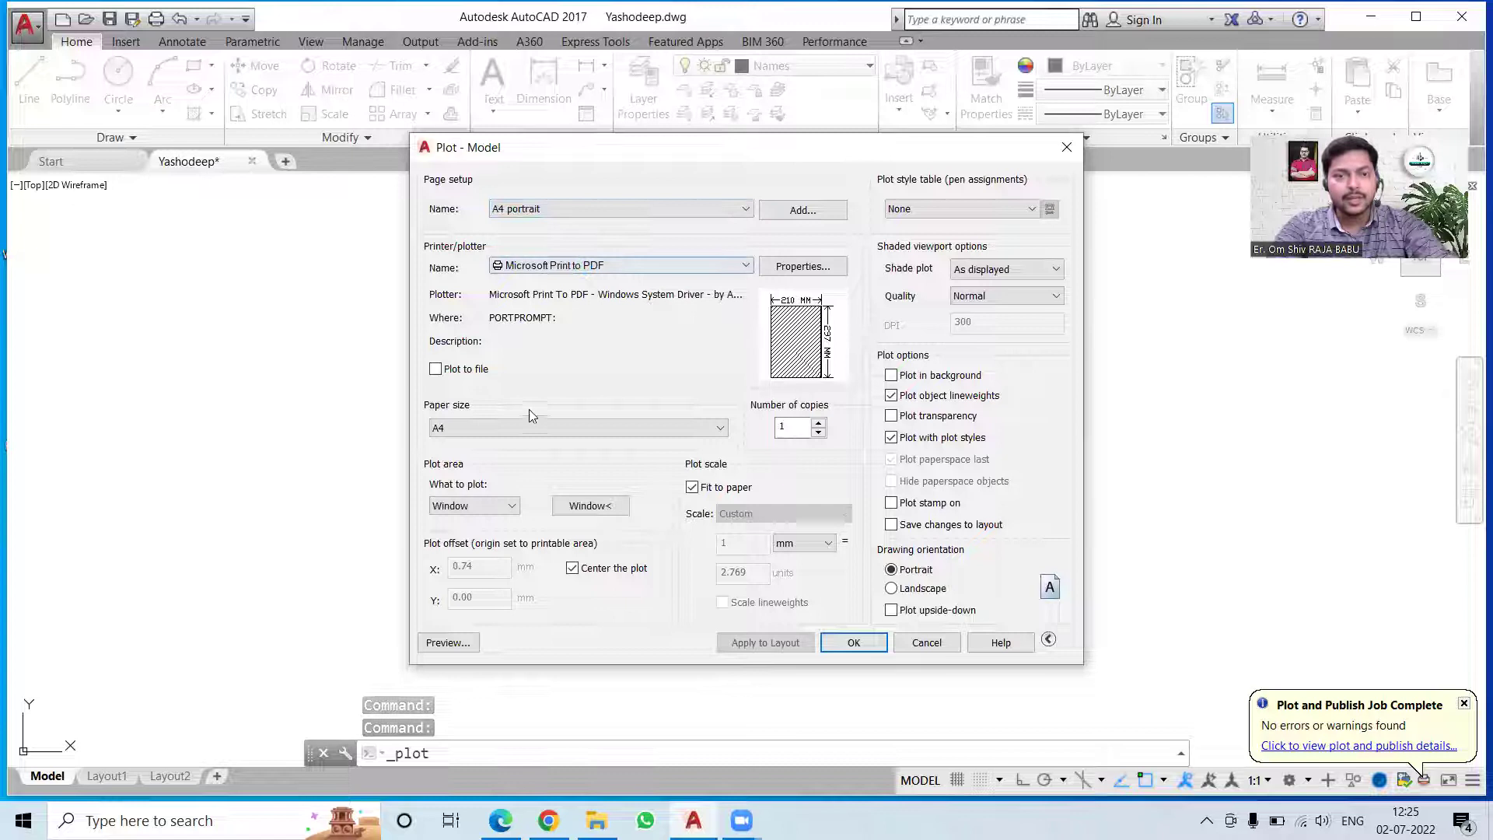
left_click(661, 210)
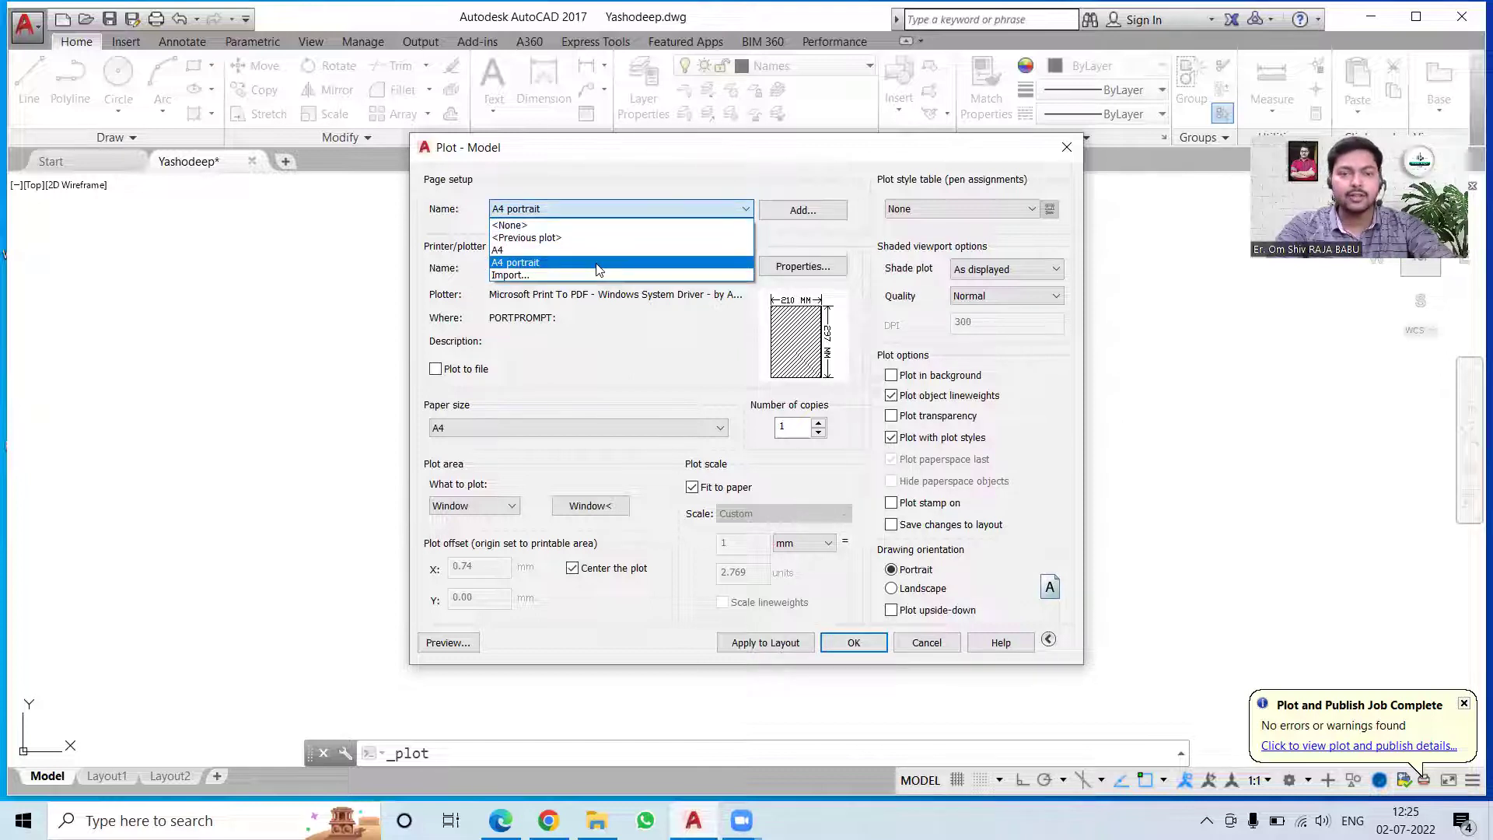
left_click(598, 263)
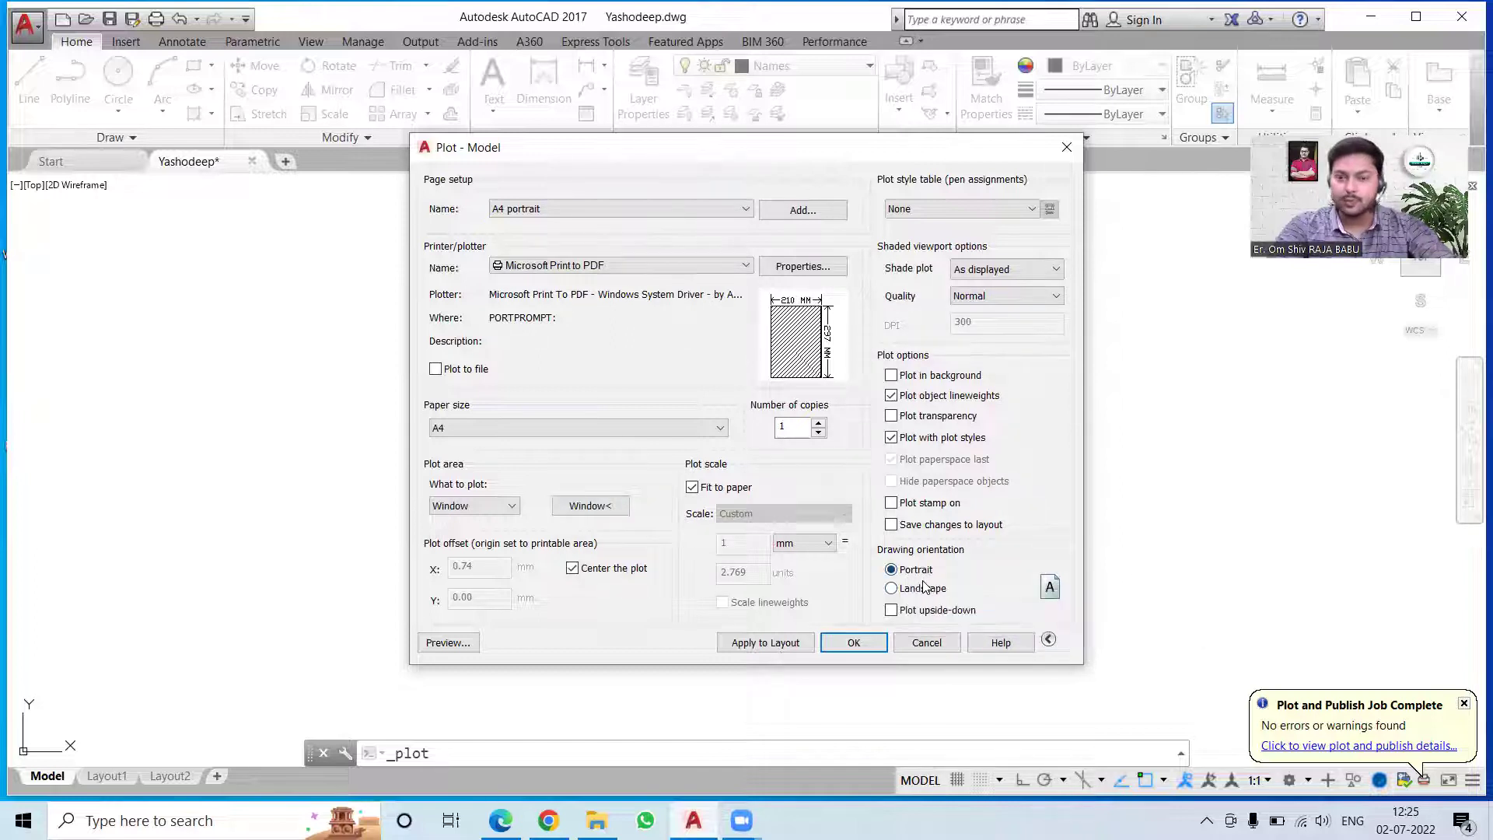
left_click(590, 505)
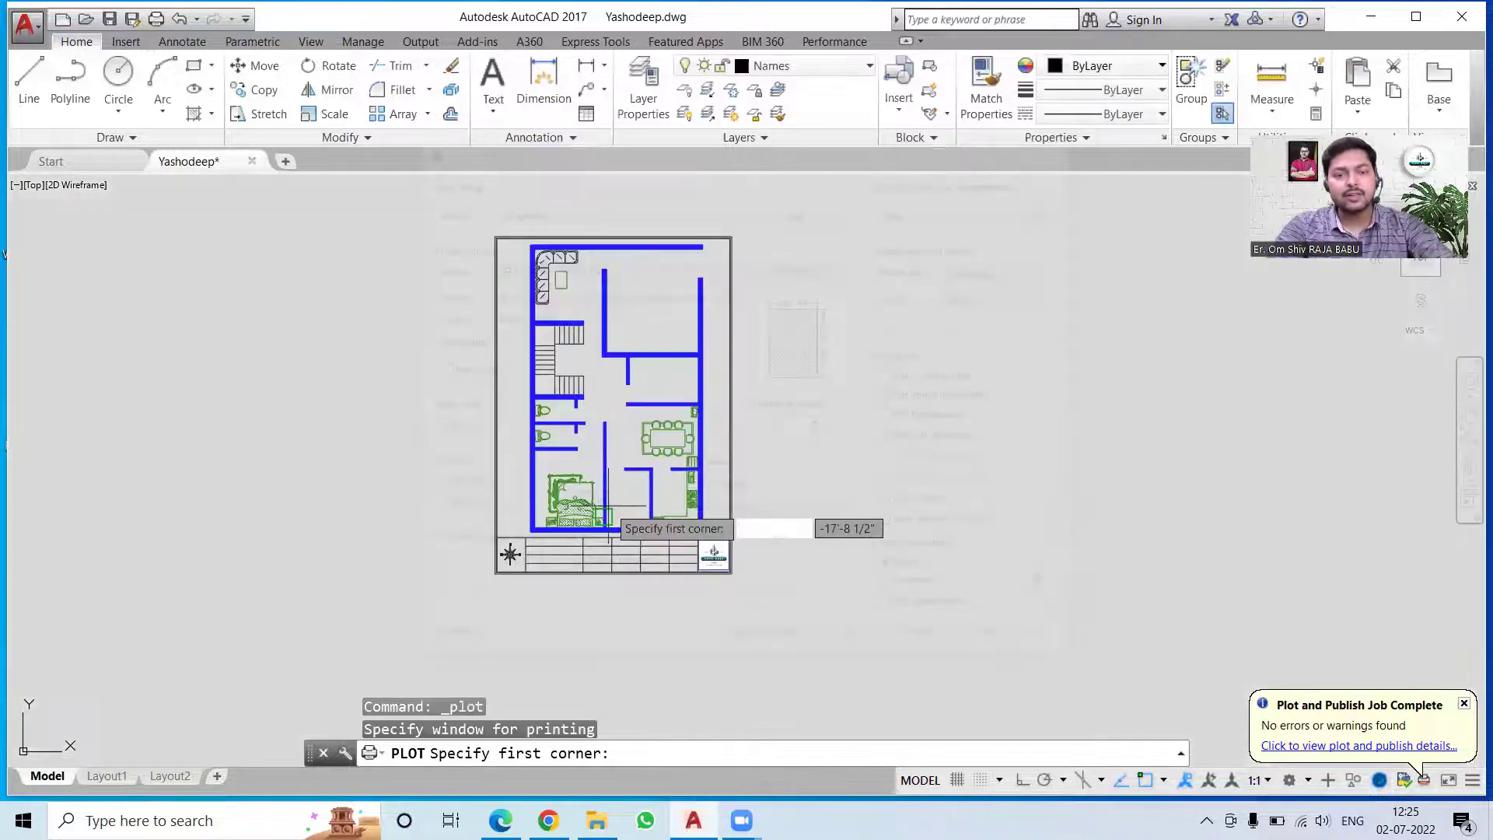
- Window the framed sheet with its title block as the plot area and preview it
scroll(498, 249, "up", 6)
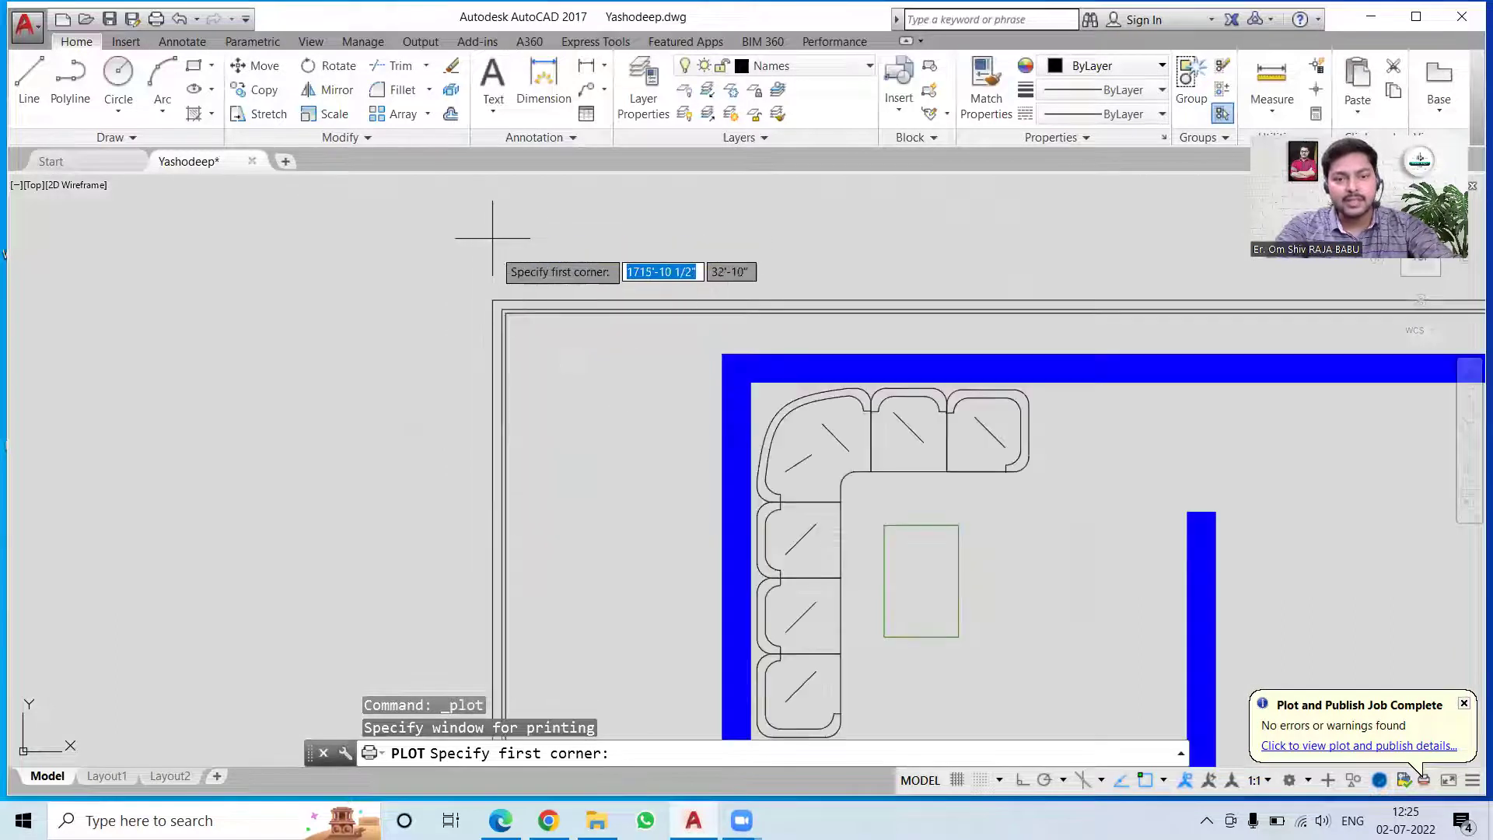
left_click(493, 290)
scroll(444, 226, "down", 5)
scroll(549, 377, "up", 4)
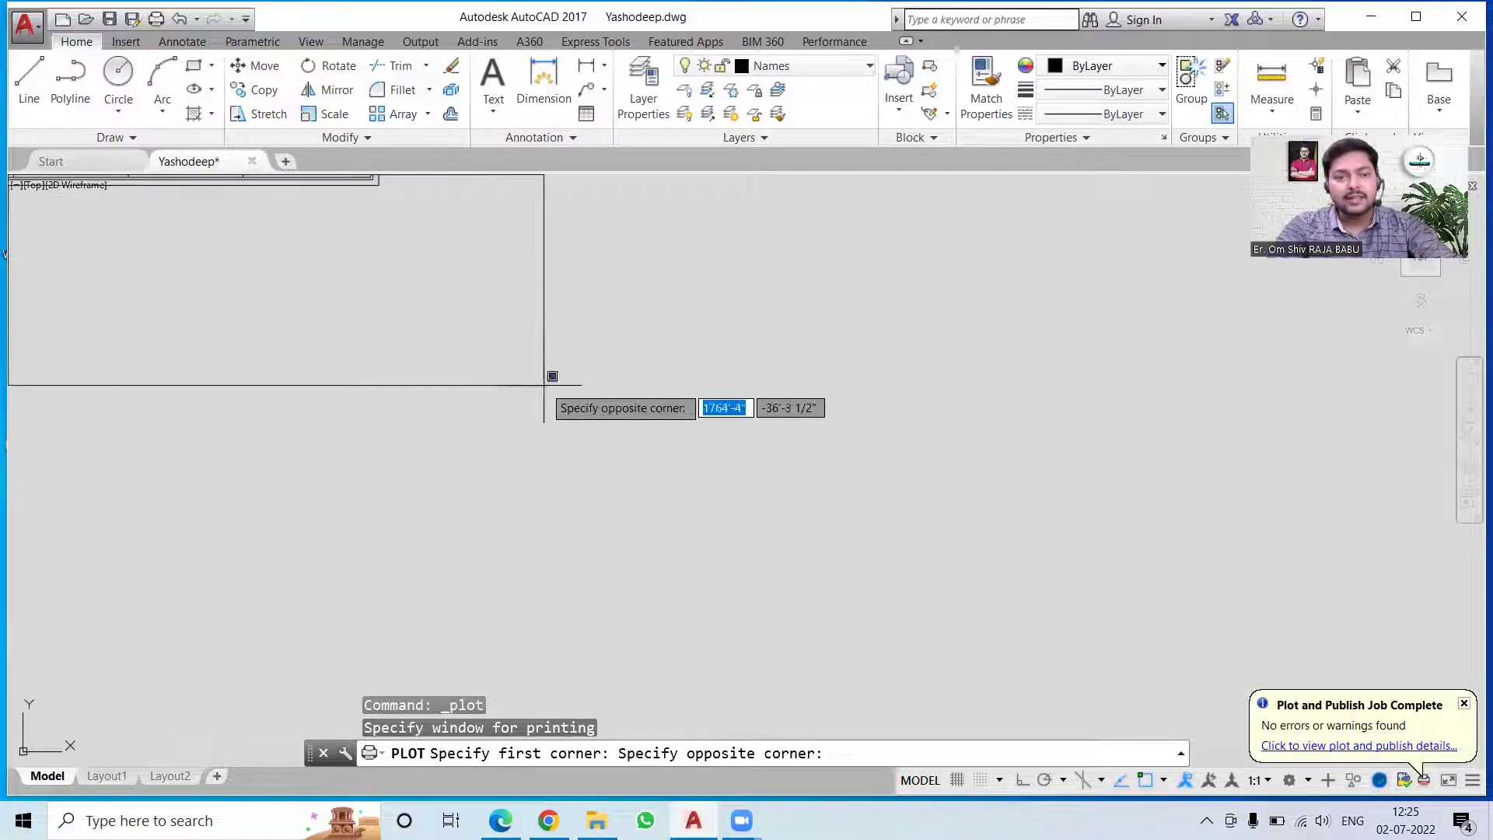
left_click(387, 187)
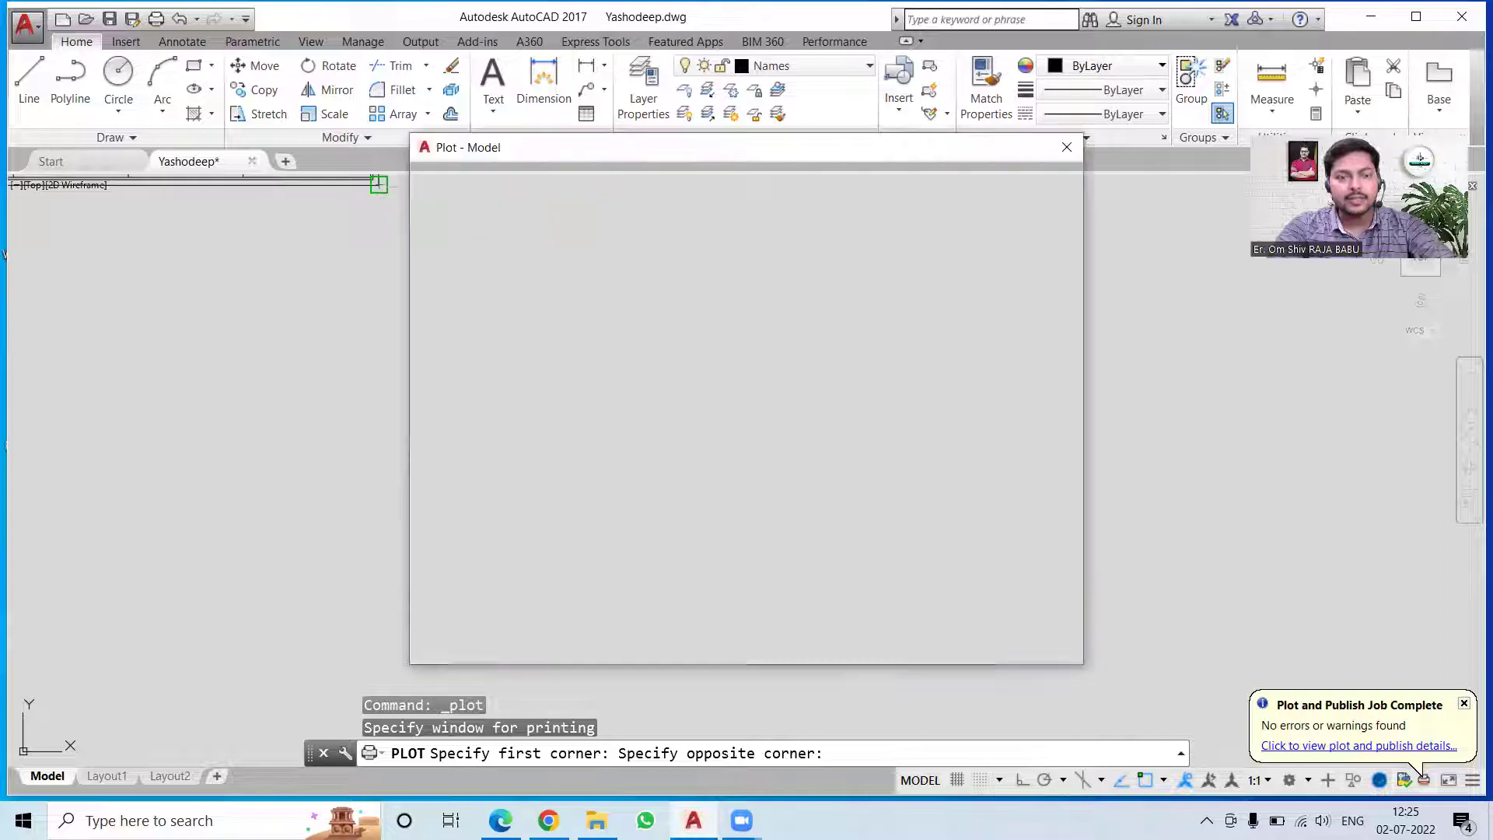
left_click(448, 642)
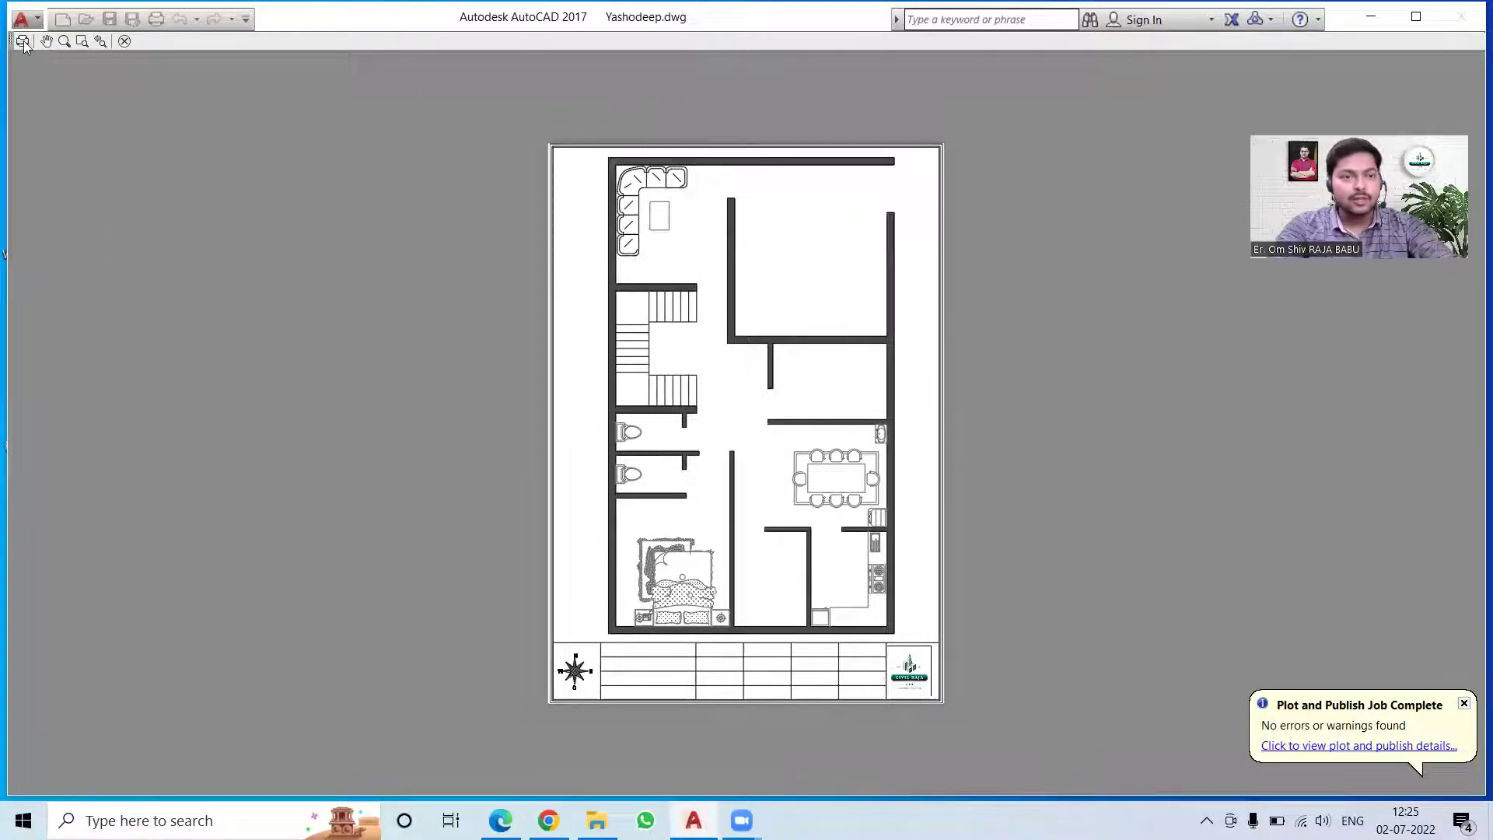
- Plot the sheet to 2 gf.pdf in Downloads, replacing the earlier version
left_click(22, 41)
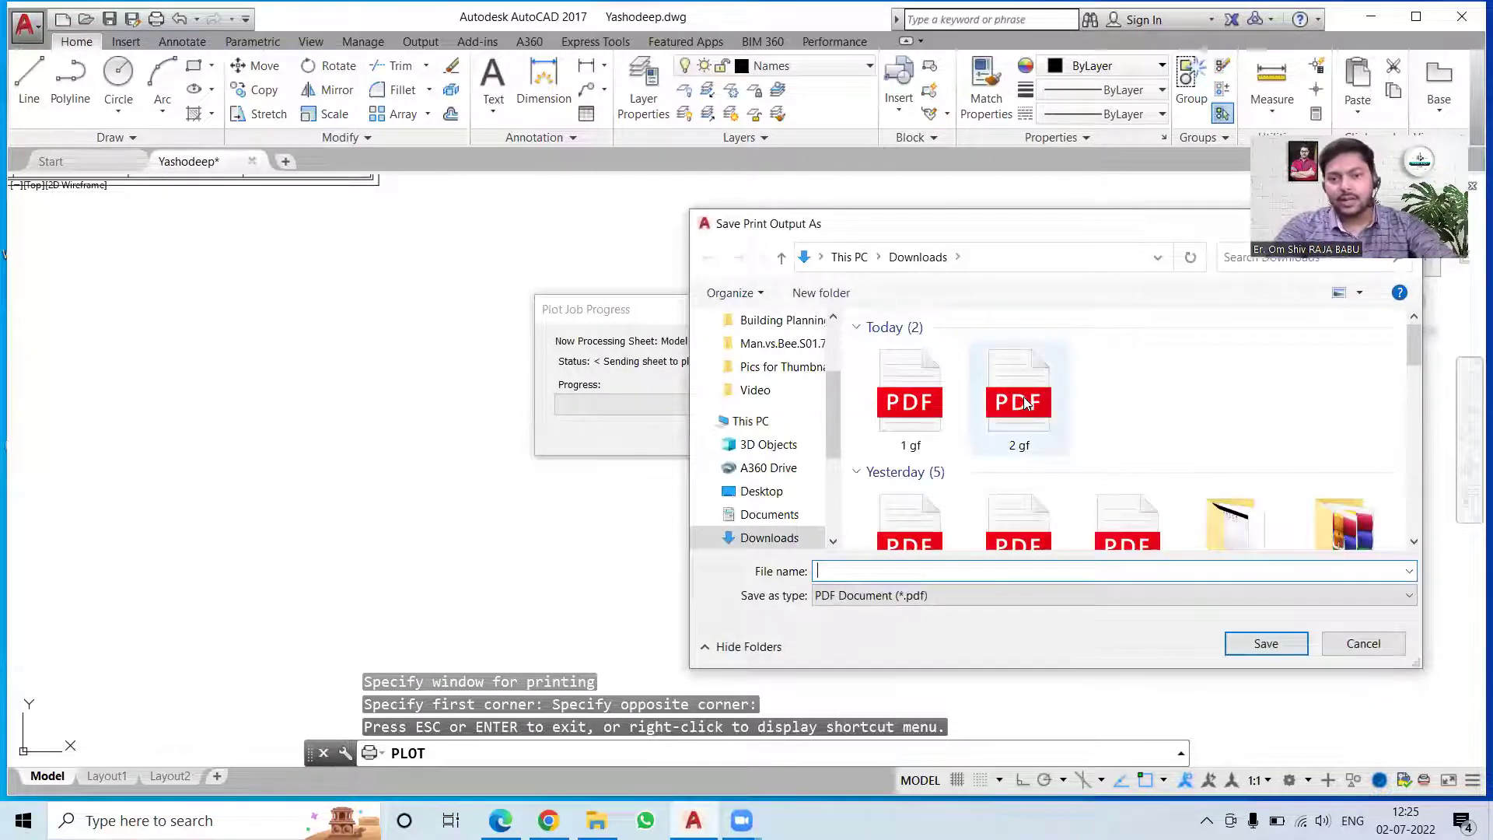
left_click(1025, 402)
left_click(1275, 645)
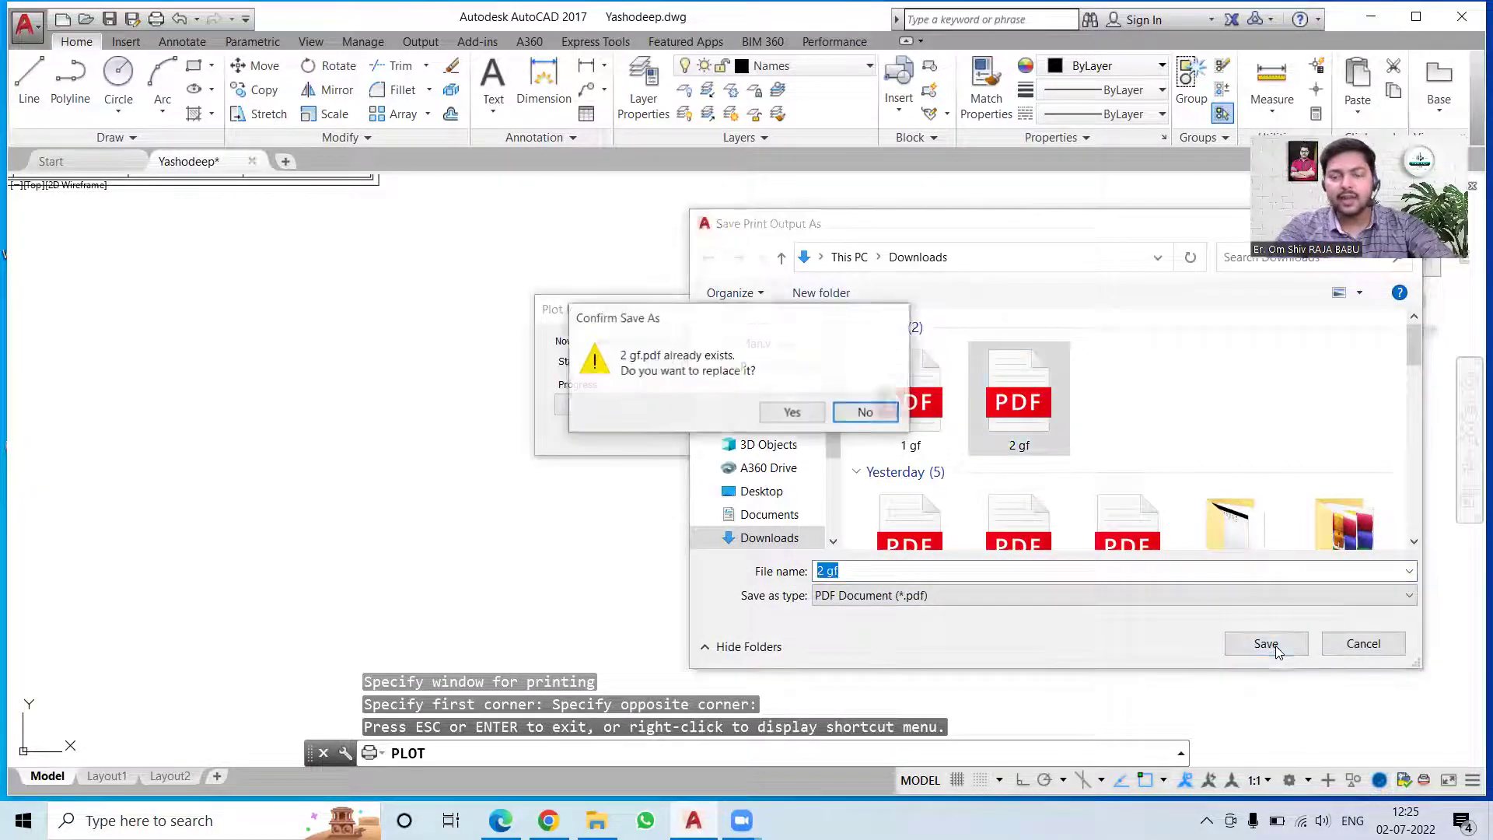
left_click(790, 413)
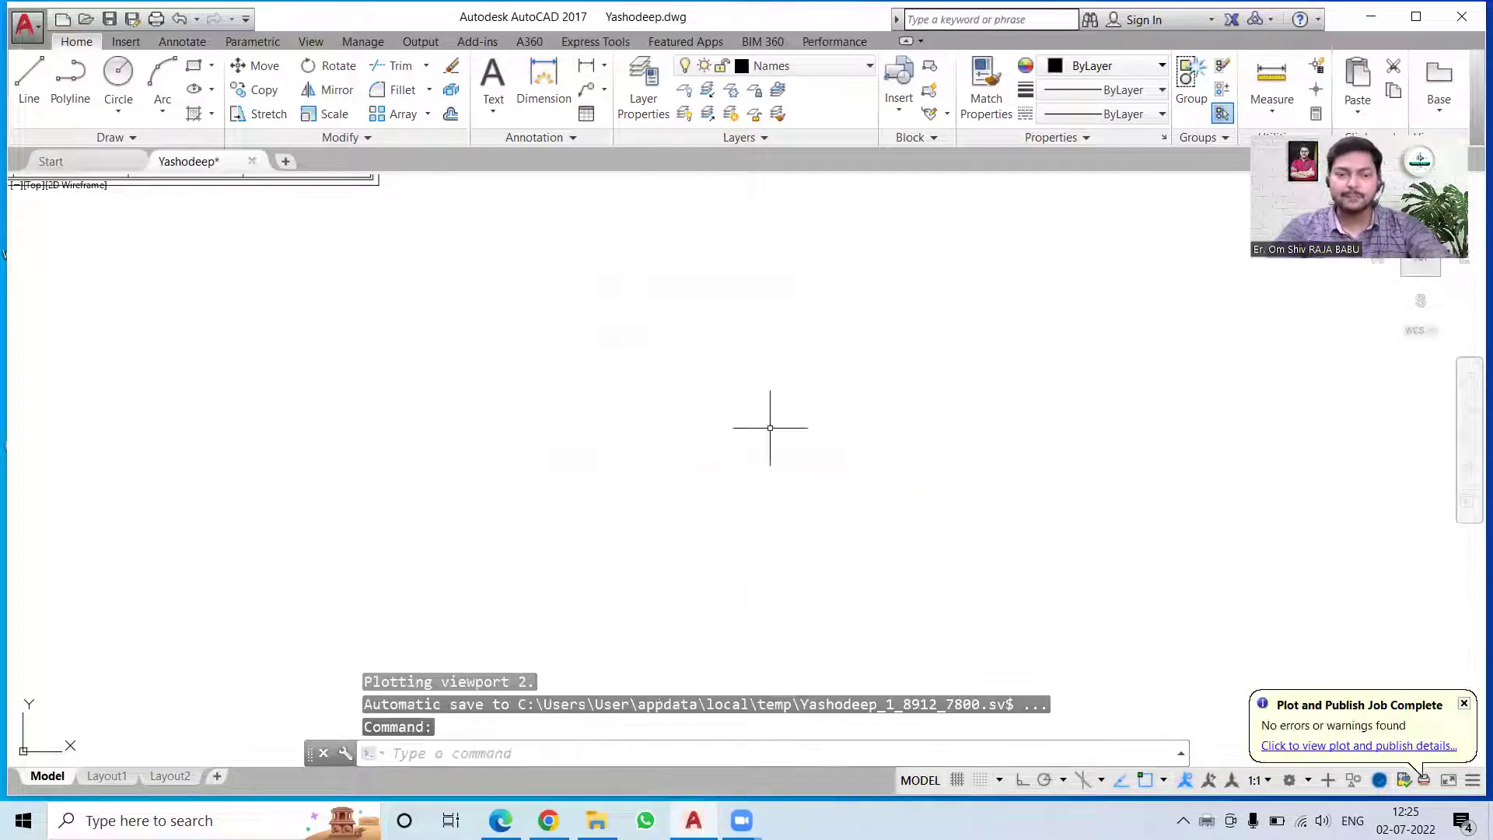
left_click(596, 820)
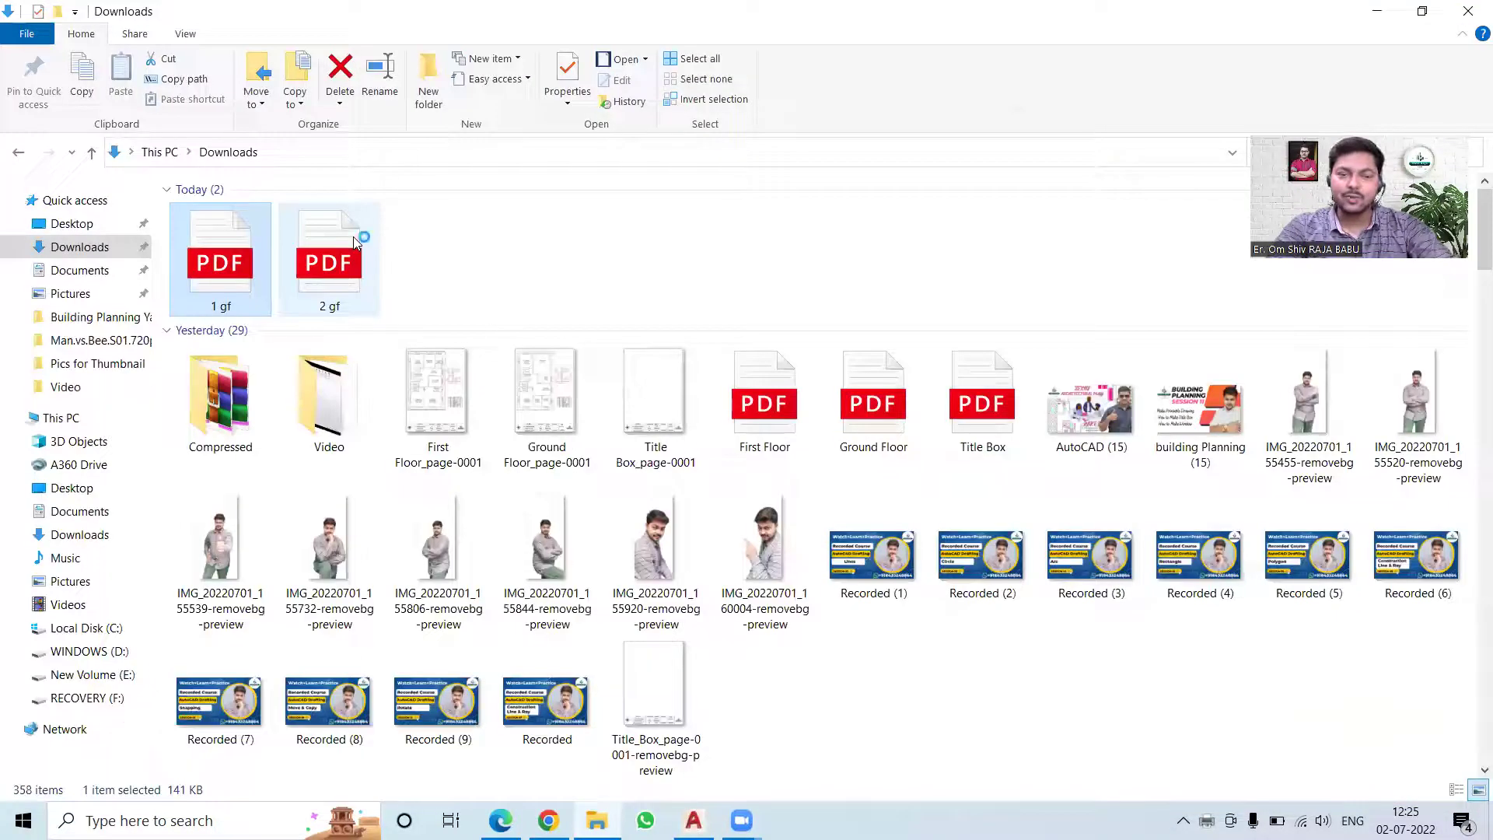
- Open 2 gf.pdf, zoom out to check the framed plan with title block, and minimize it
double_click(354, 238)
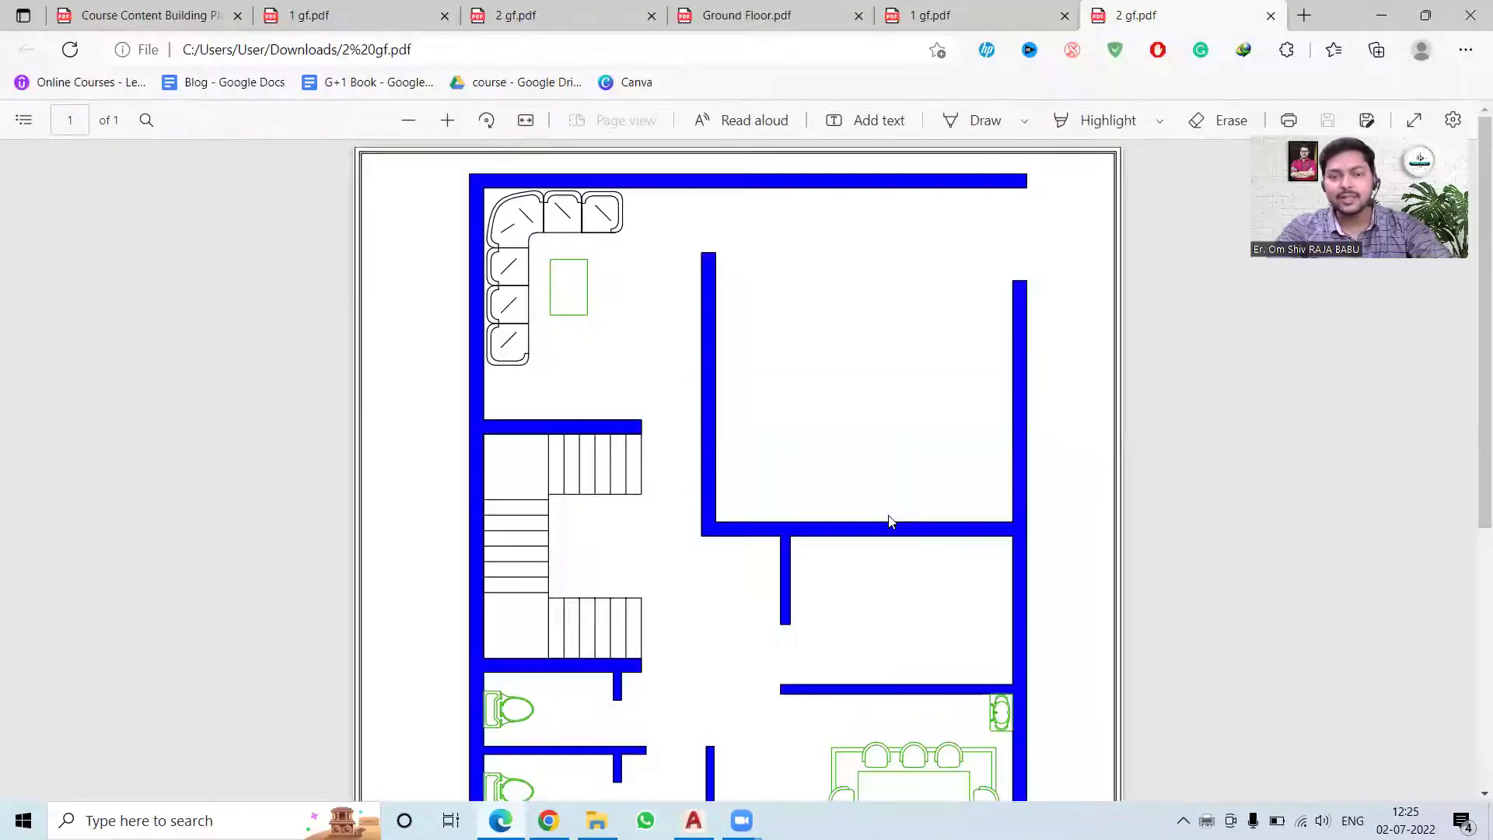
scroll(926, 470, "down", 3, "ctrl")
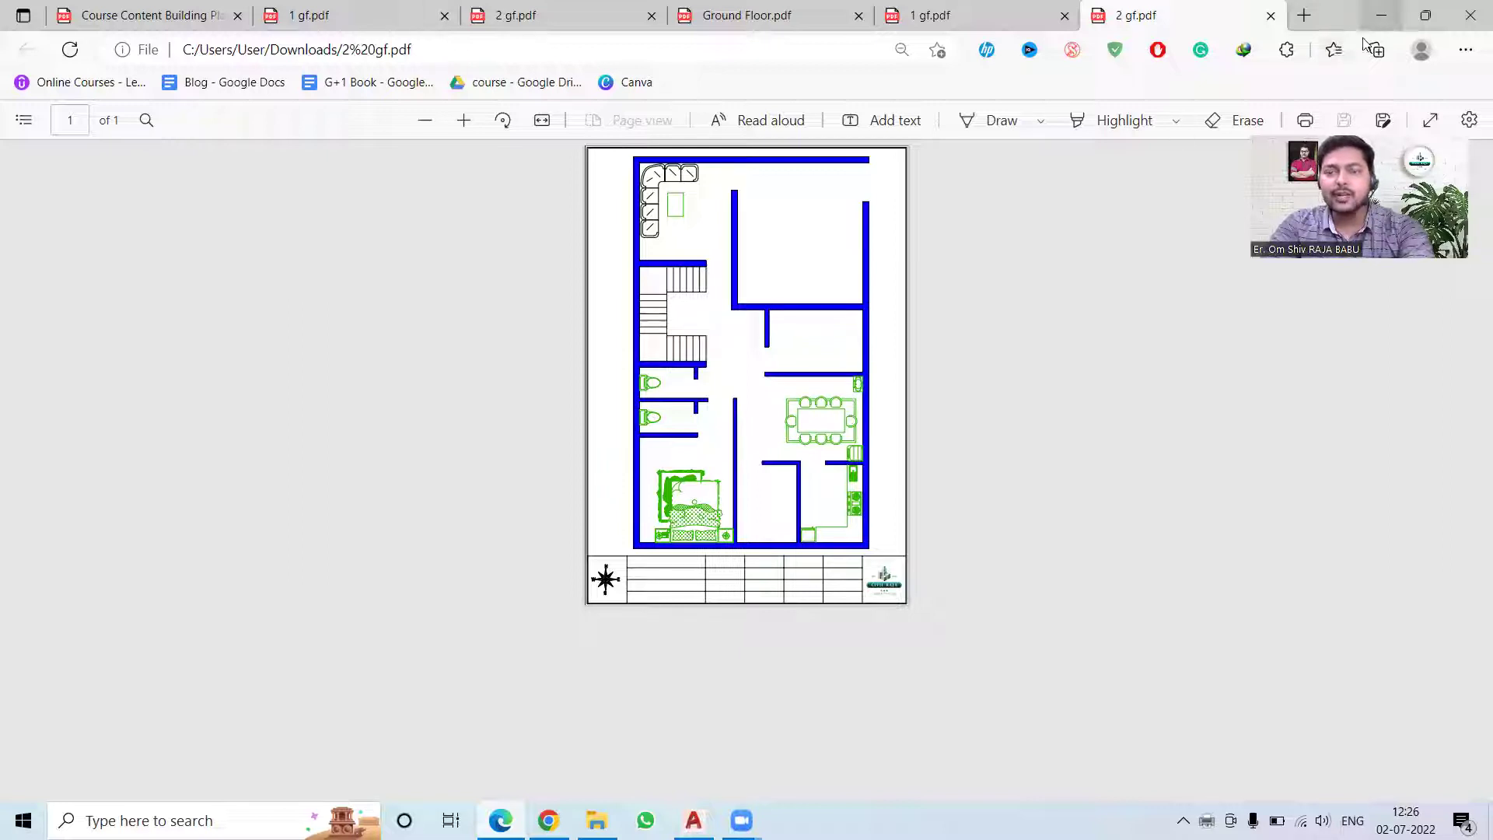
left_click(1374, 15)
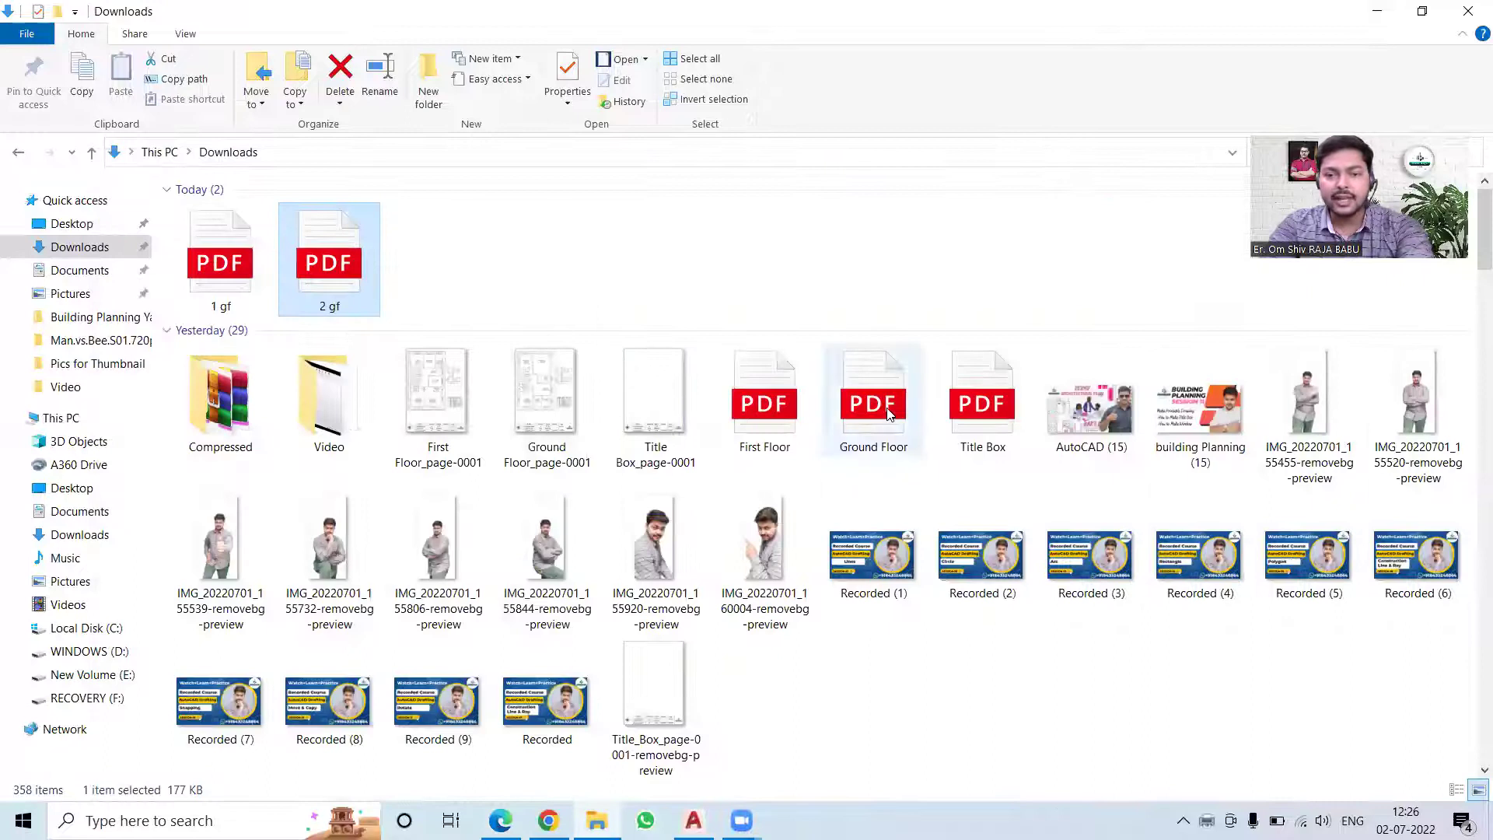
- Open First Floor.pdf and look over its 1:80 plan, door-window schedule and title block
left_click(770, 428)
double_click(769, 431)
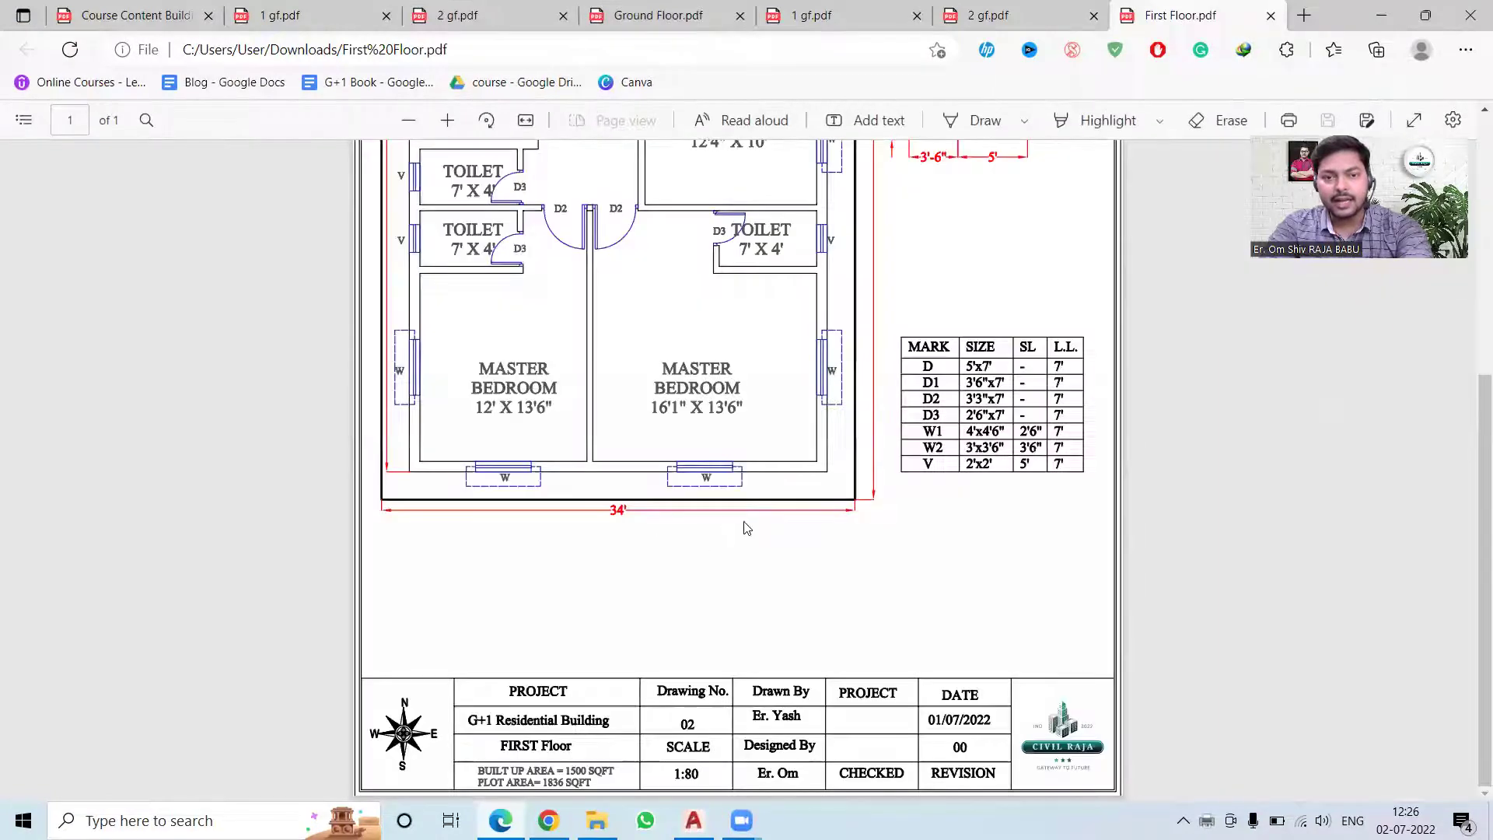
scroll(741, 529, "down", 2, "ctrl")
scroll(742, 543, "down", 2, "ctrl")
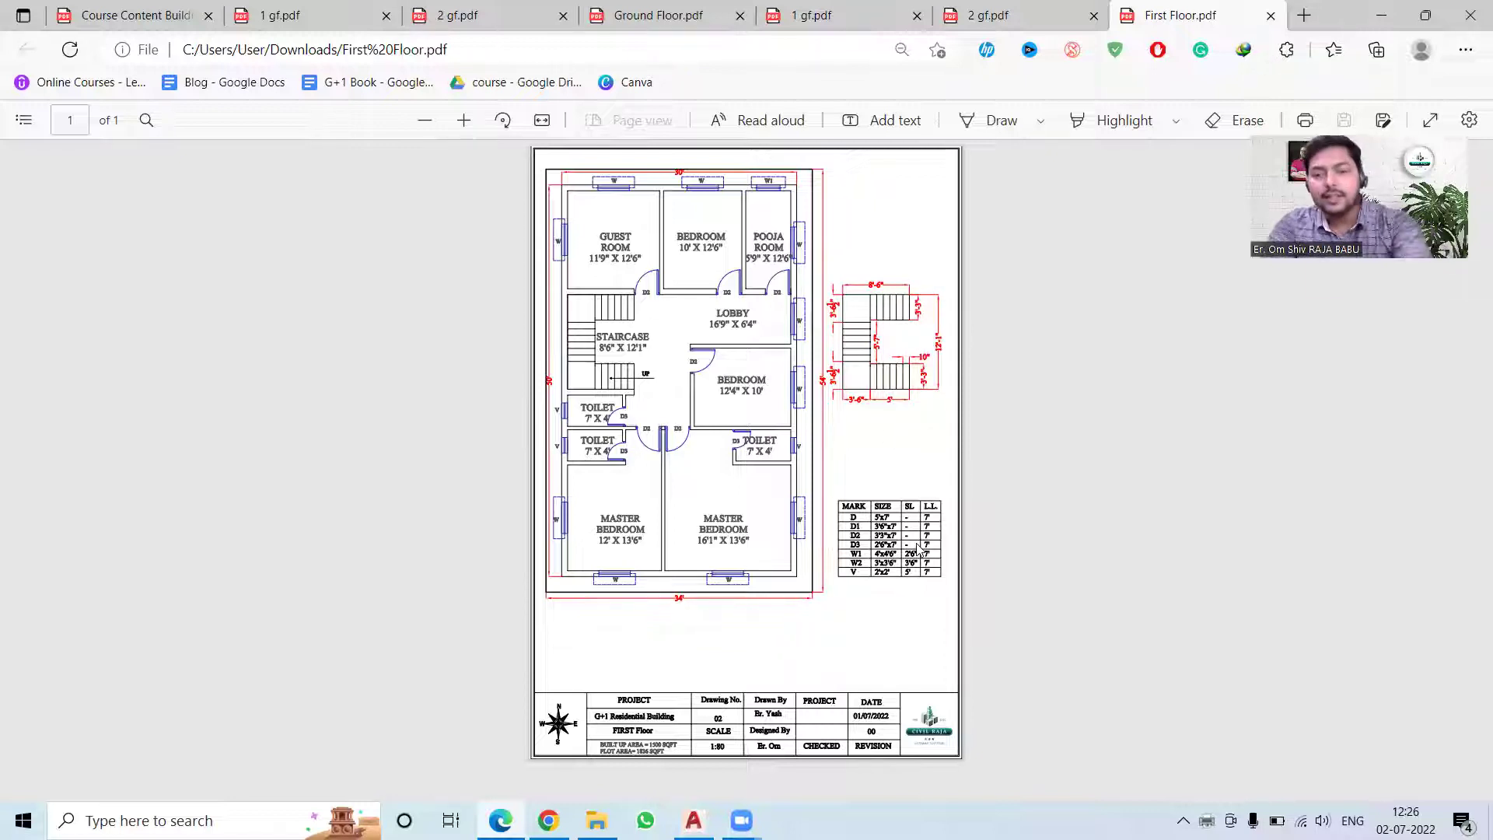
scroll(918, 549, "up", 4, "ctrl")
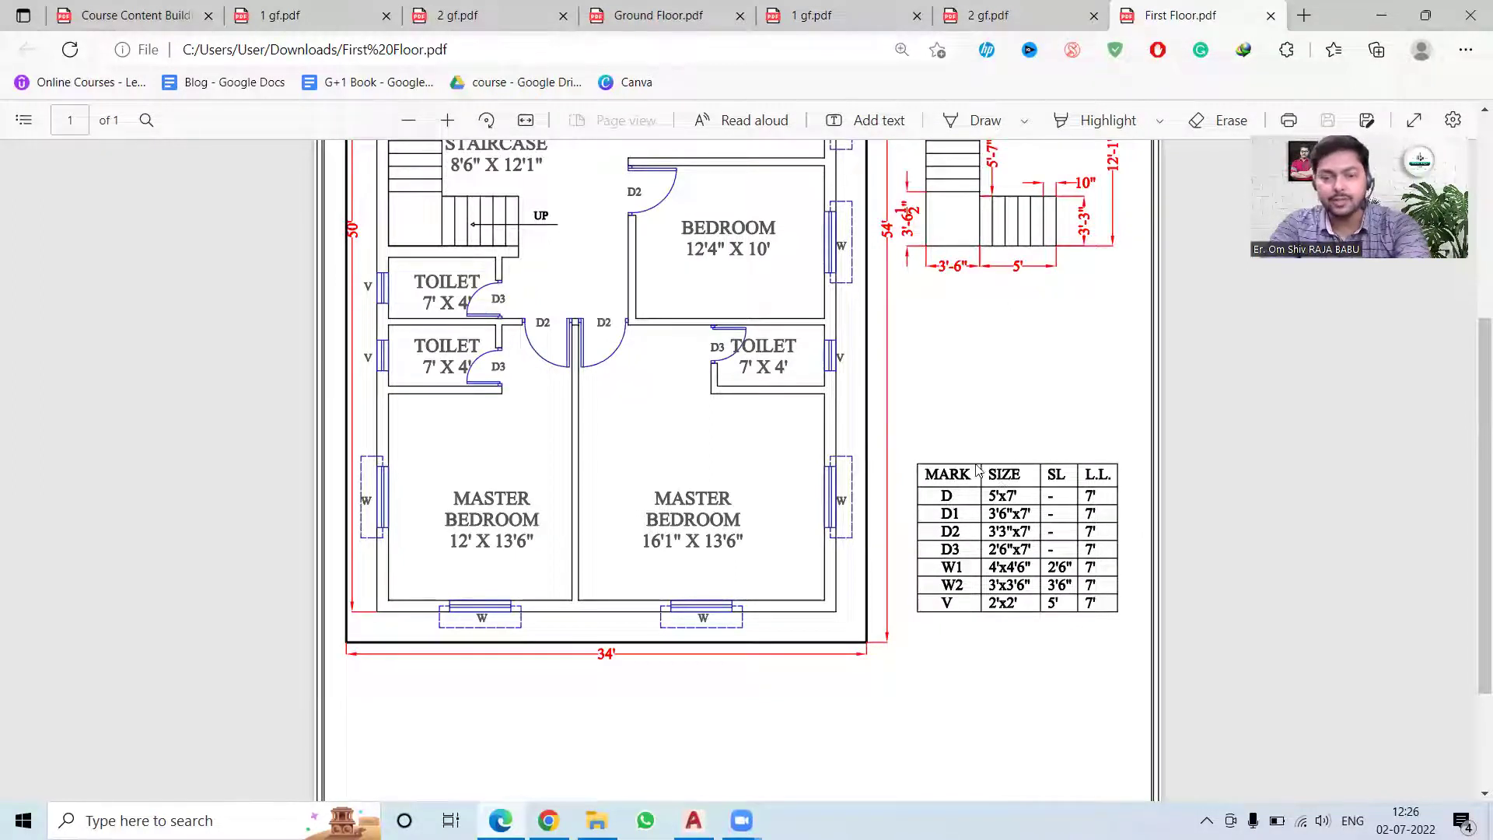
scroll(978, 471, "down", 3)
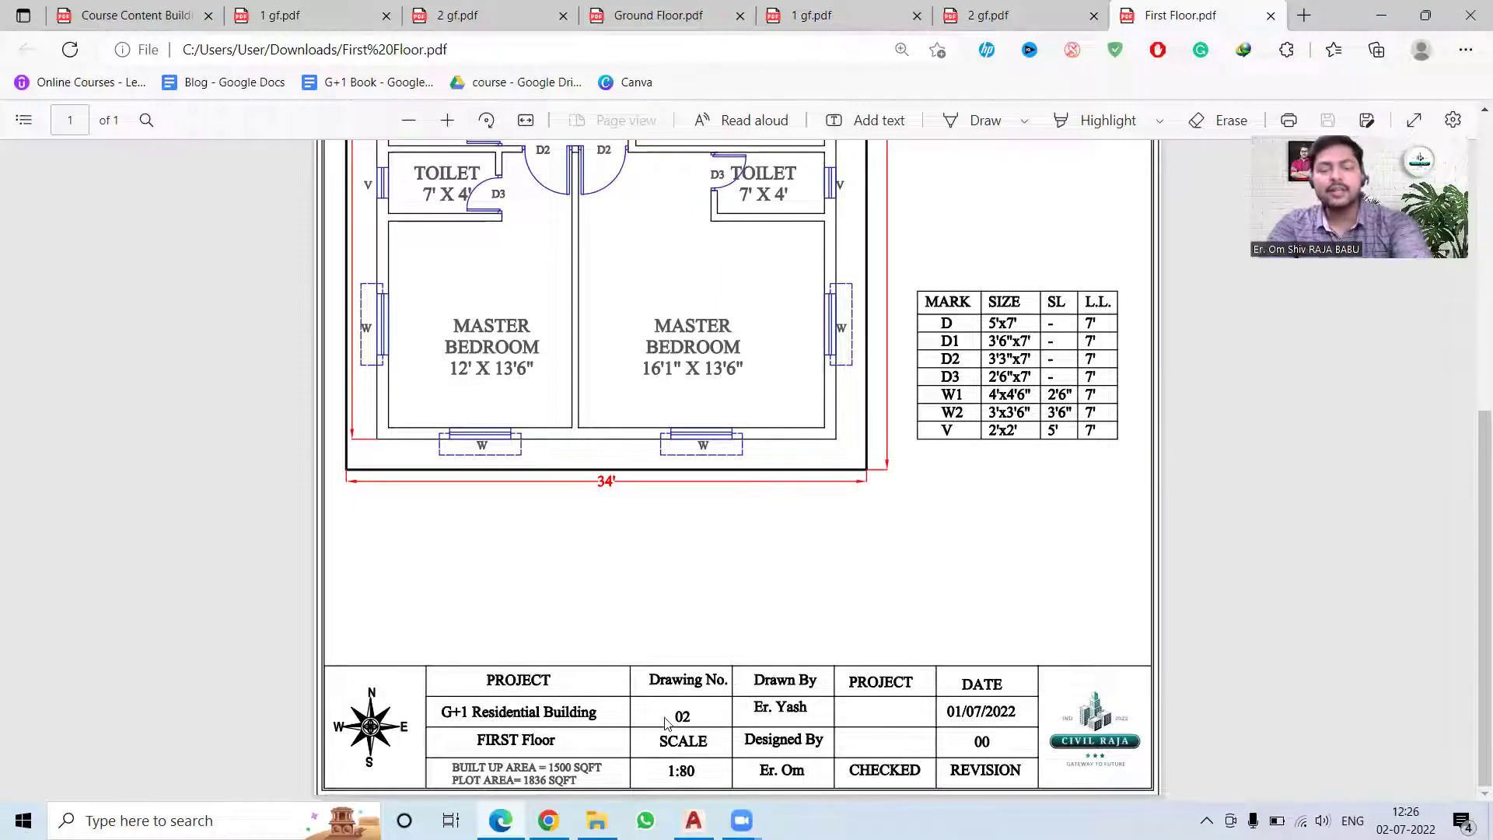
scroll(825, 633, "up", 10)
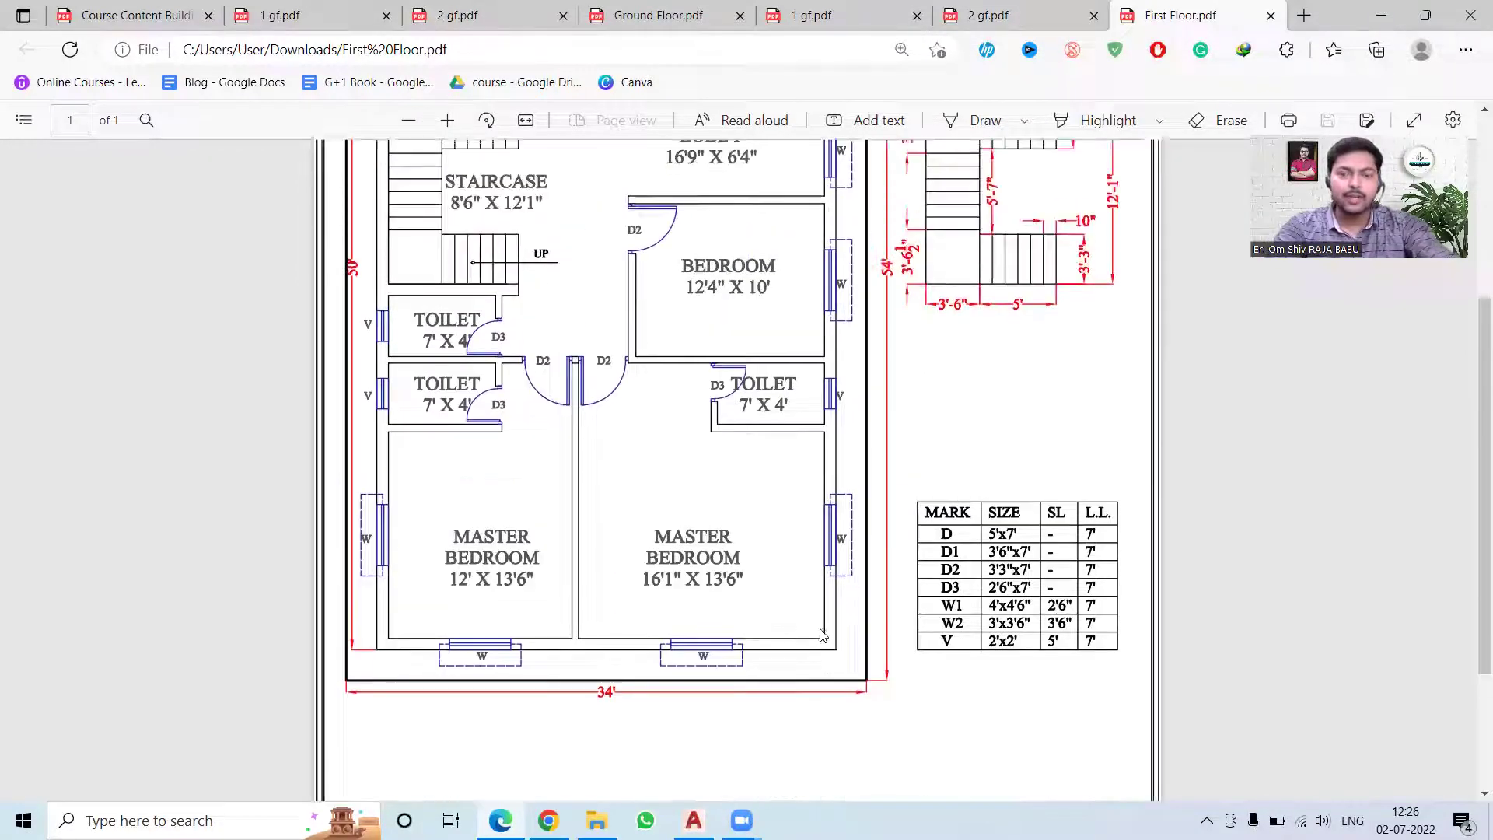
scroll(805, 630, "down", 10)
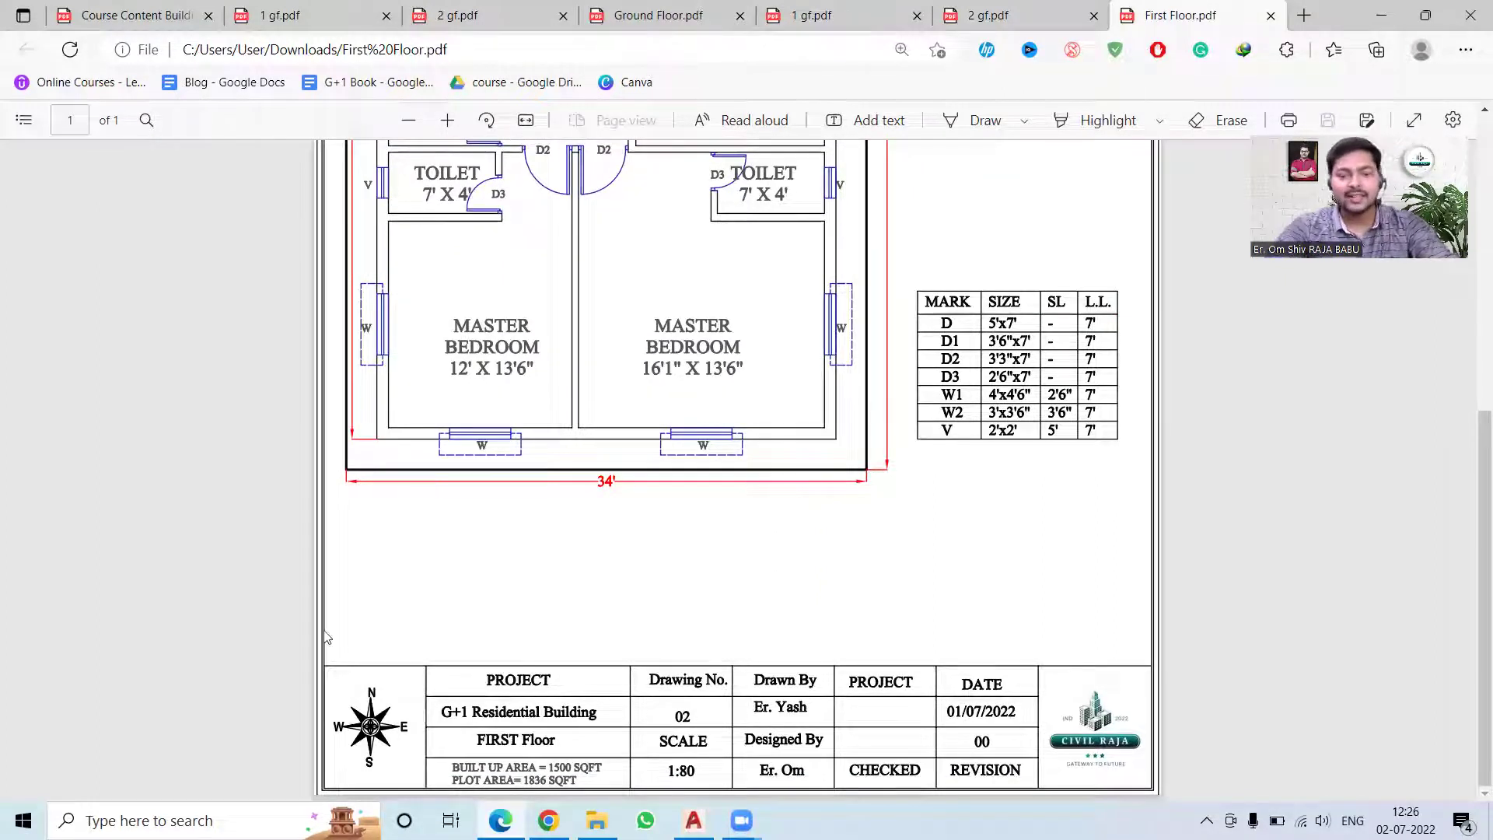
left_click(500, 820)
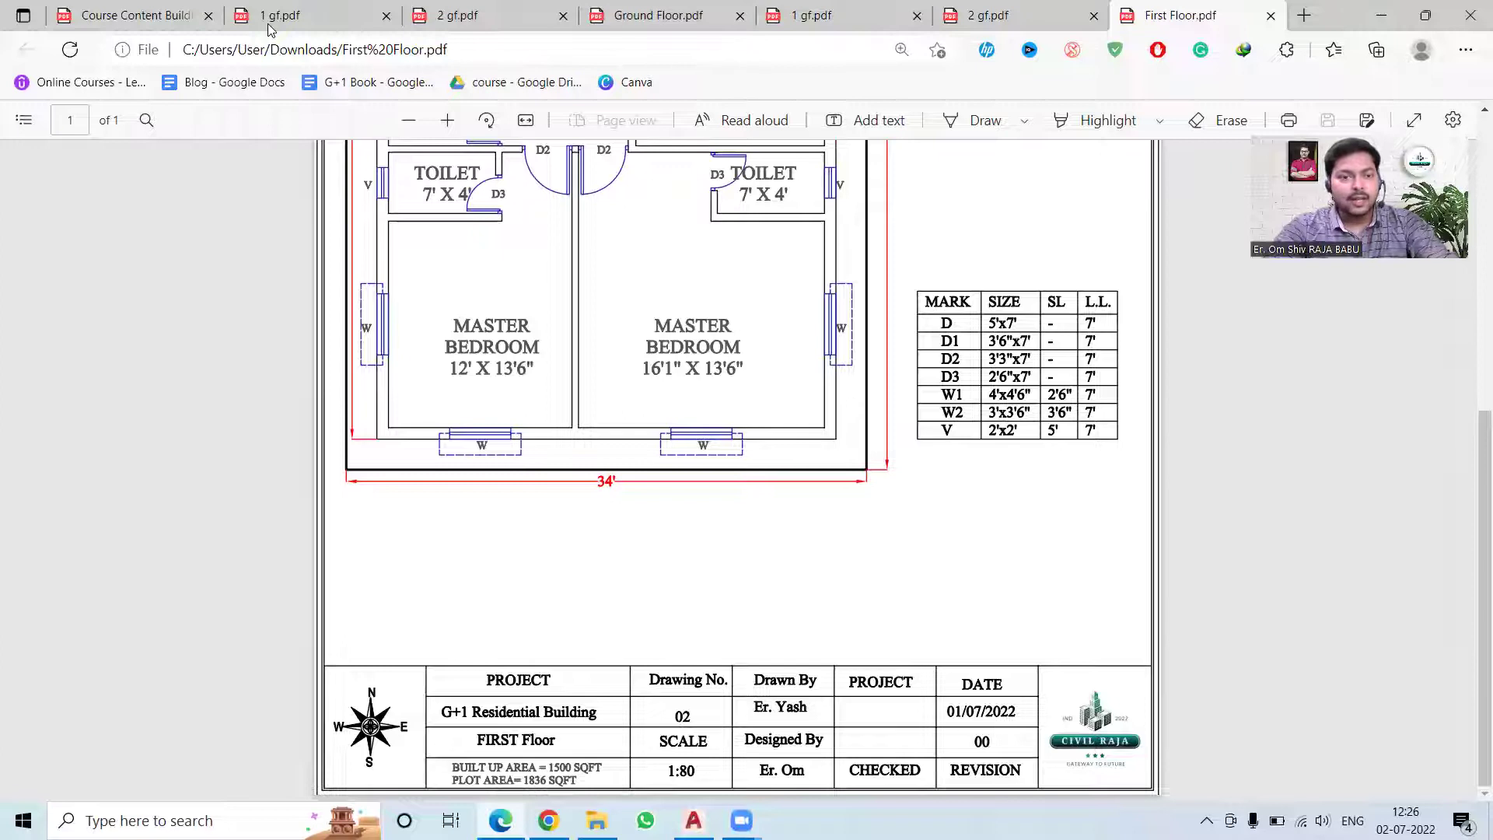
left_click(124, 15)
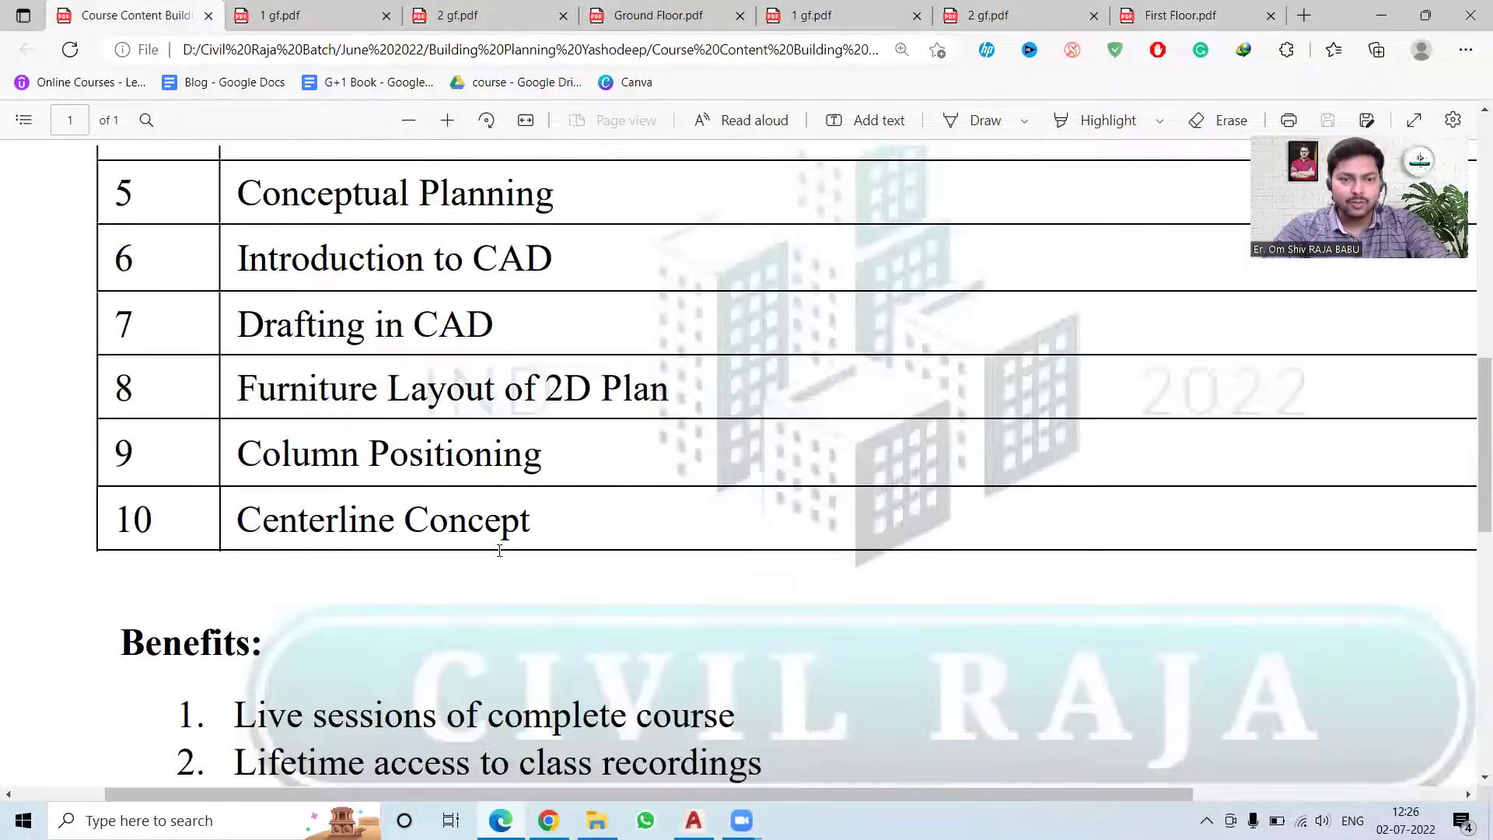
scroll(500, 550, "up", 6)
scroll(464, 545, "down", 2)
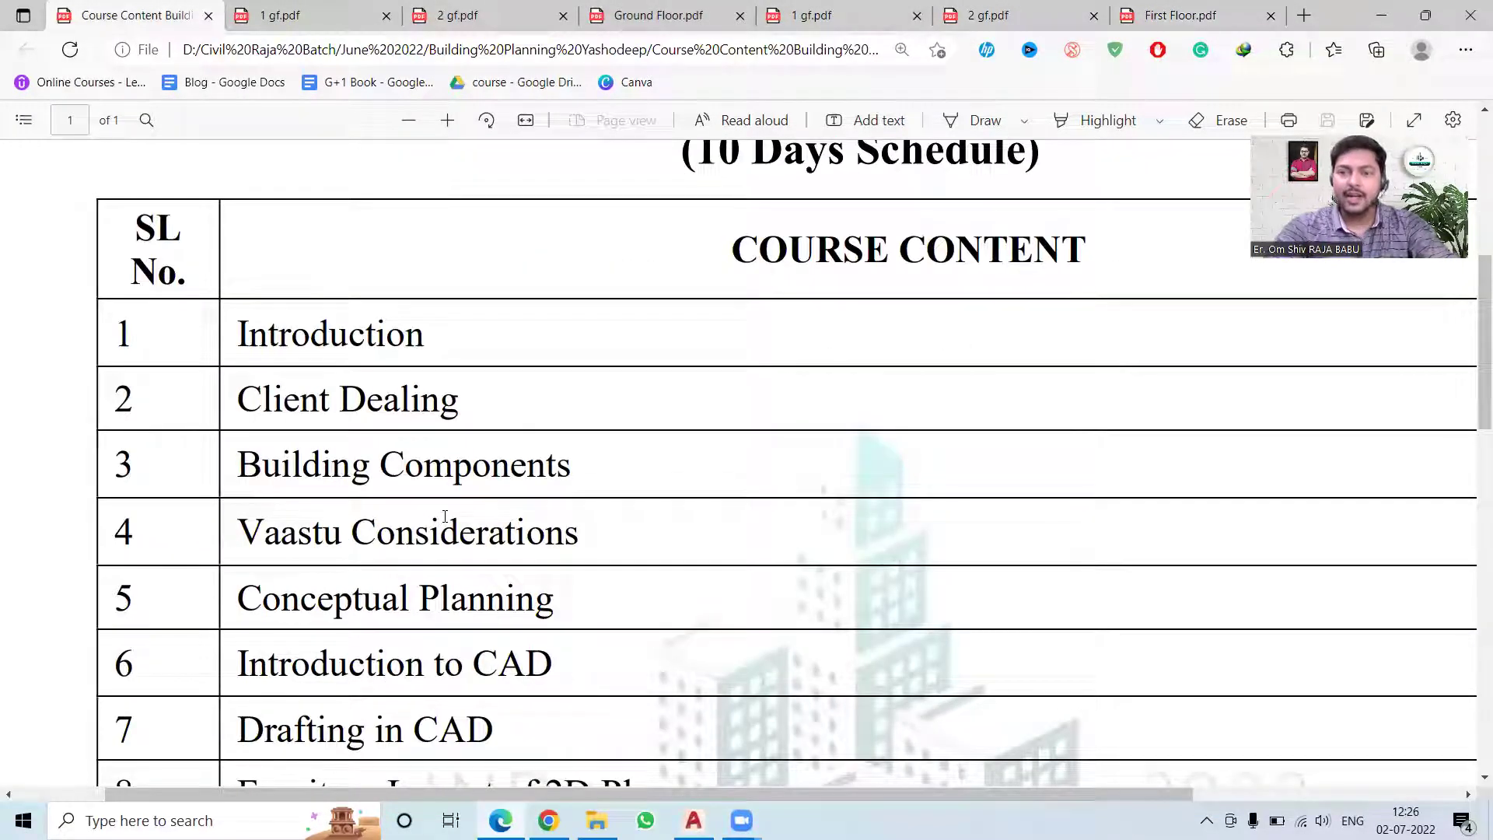
scroll(448, 511, "up", 2)
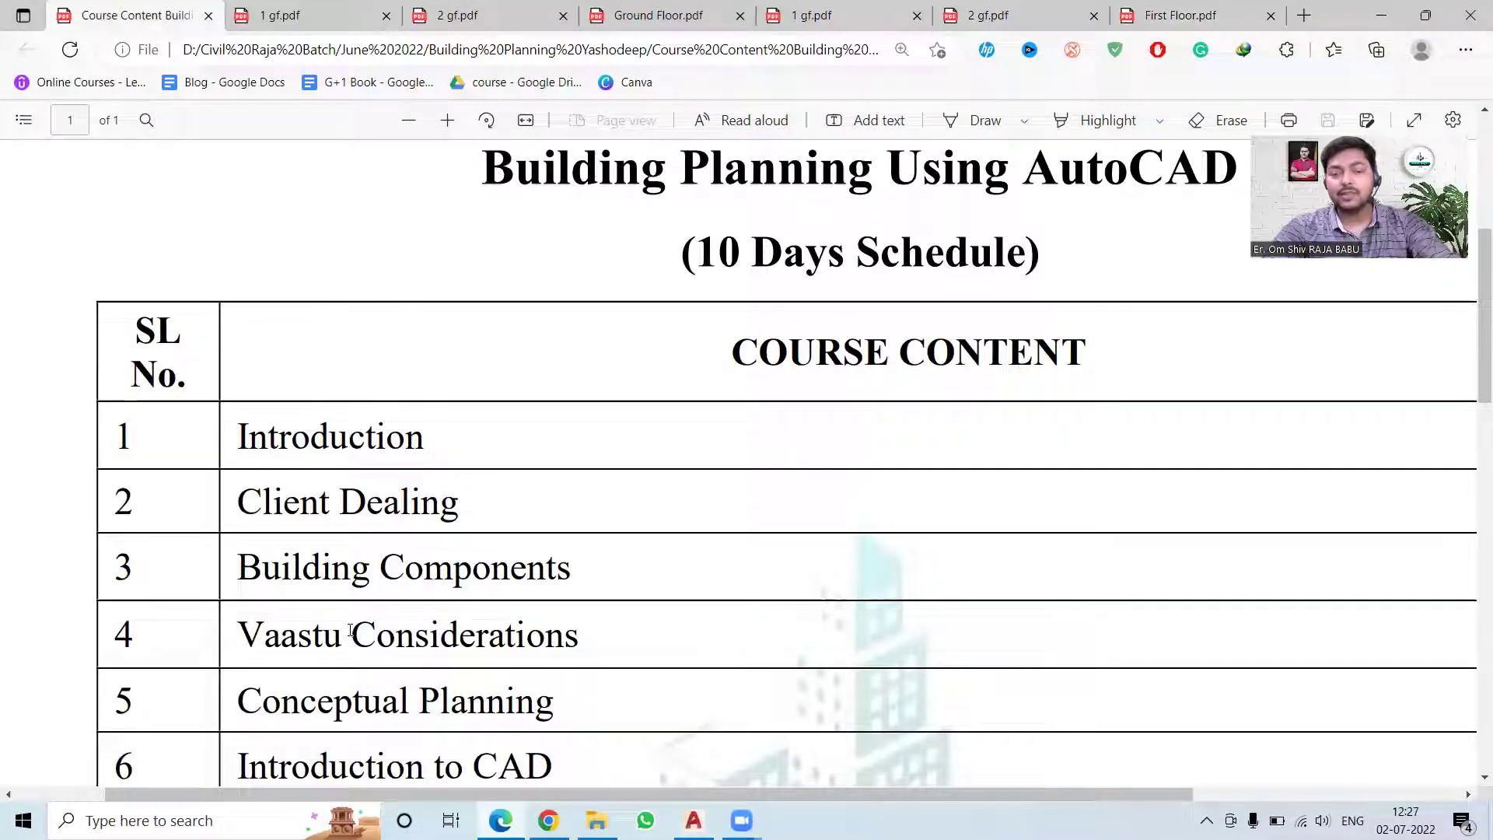
scroll(383, 603, "down", 4)
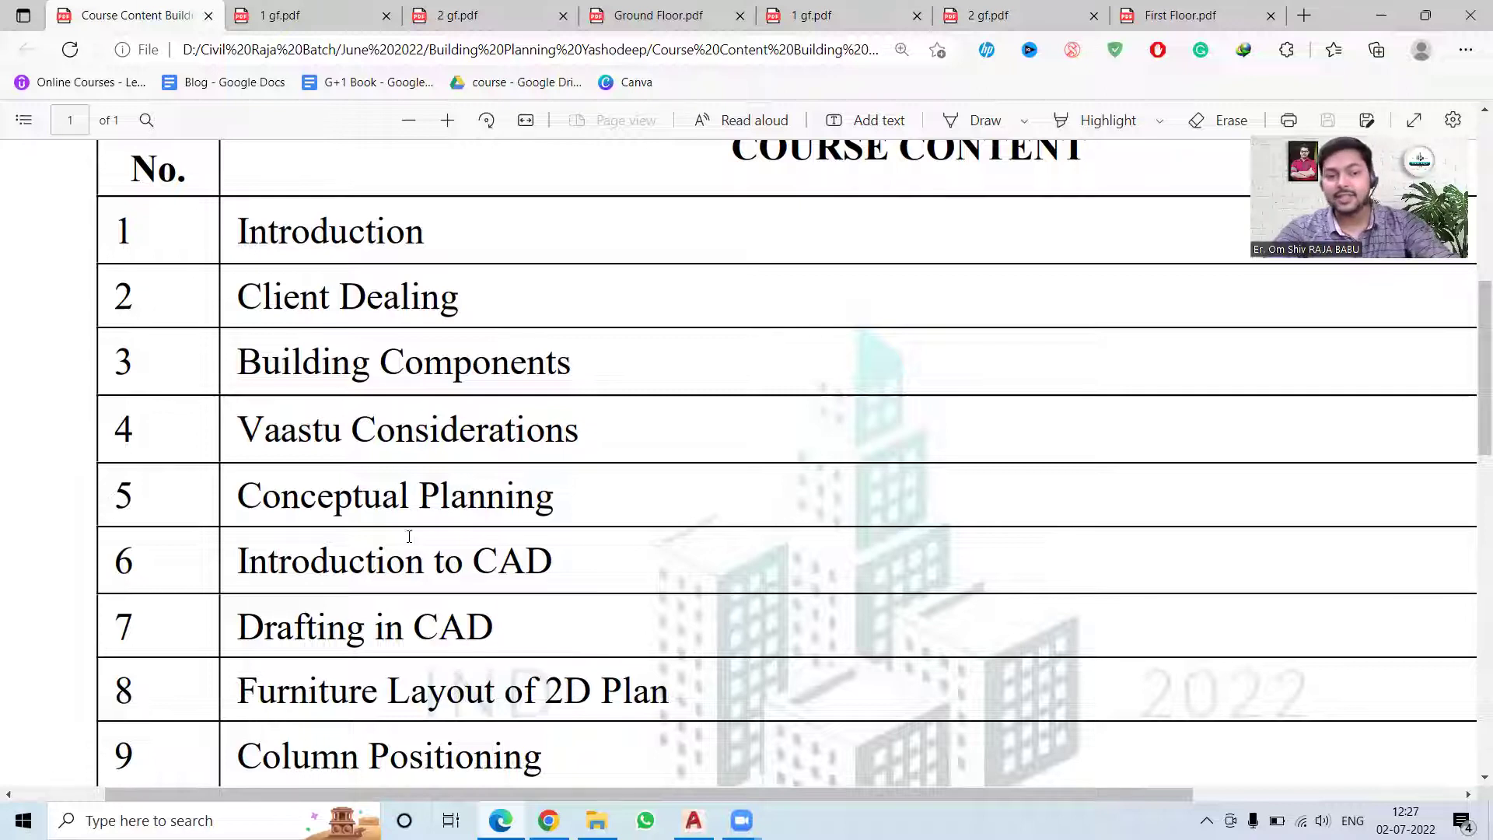
scroll(404, 511, "down", 3)
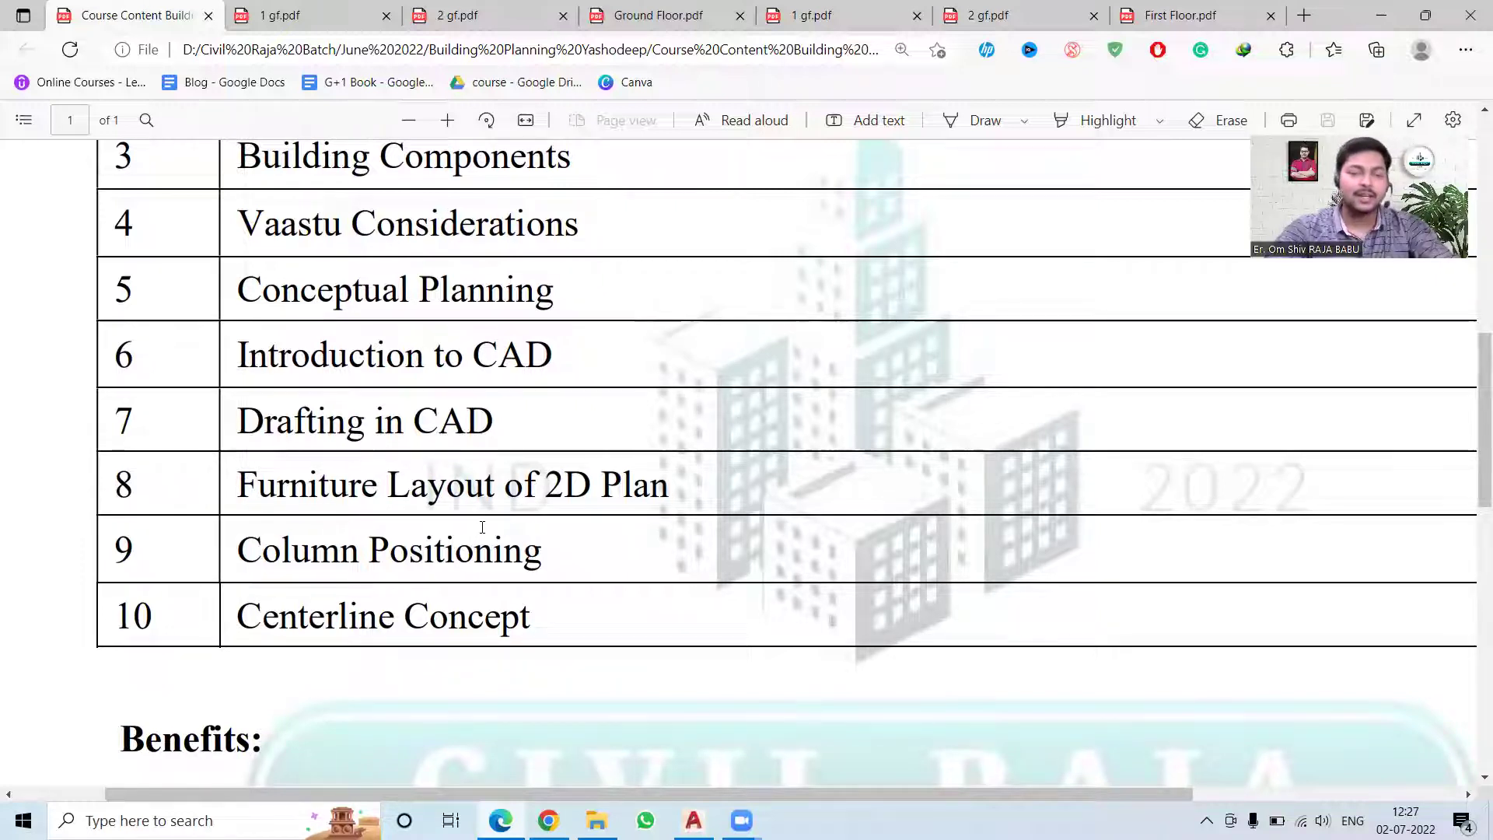
scroll(466, 552, "down", 4)
scroll(479, 533, "down", 1)
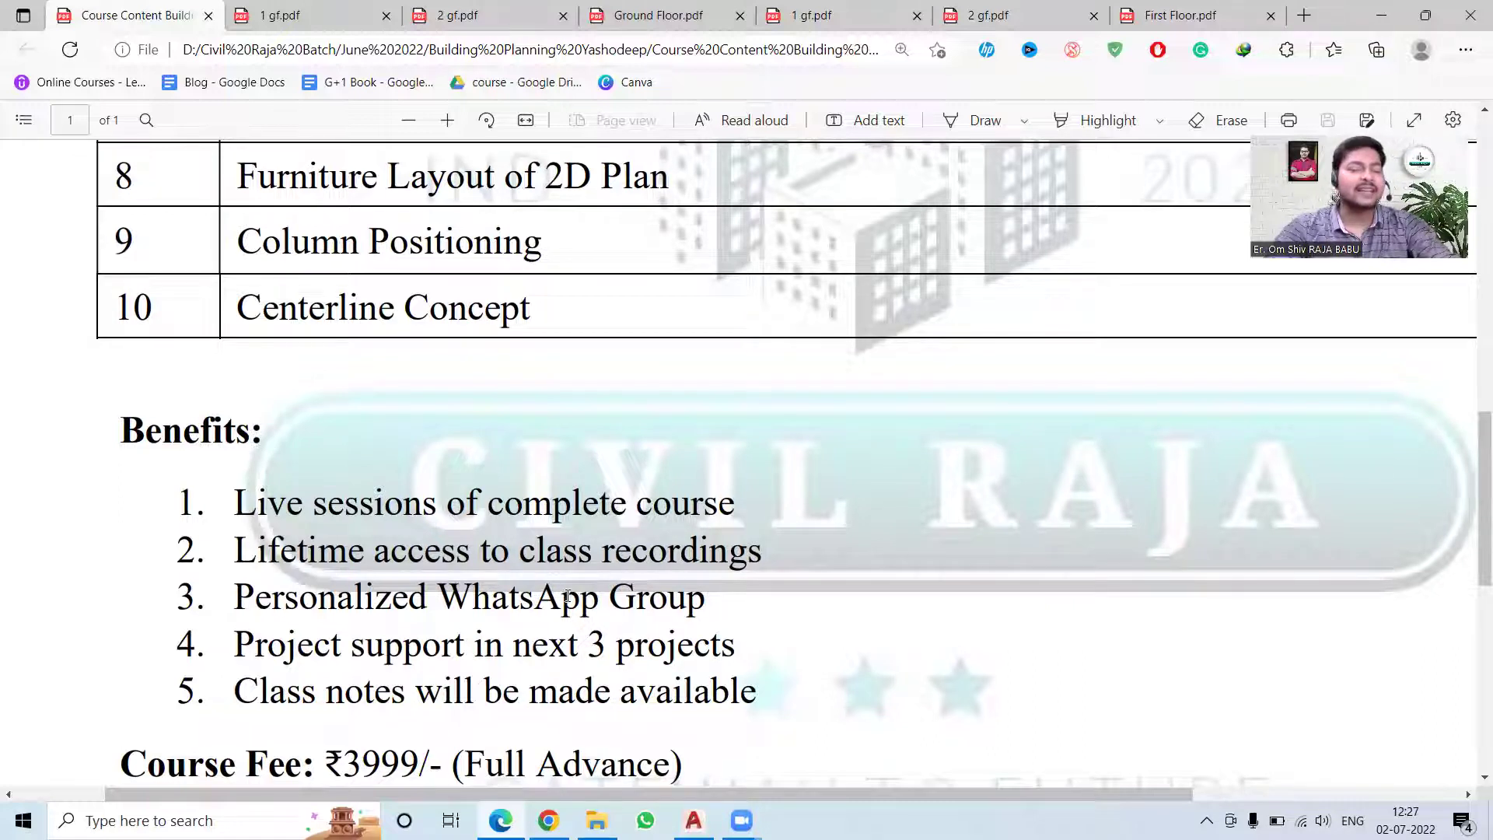
left_click_drag(235, 597, 708, 601)
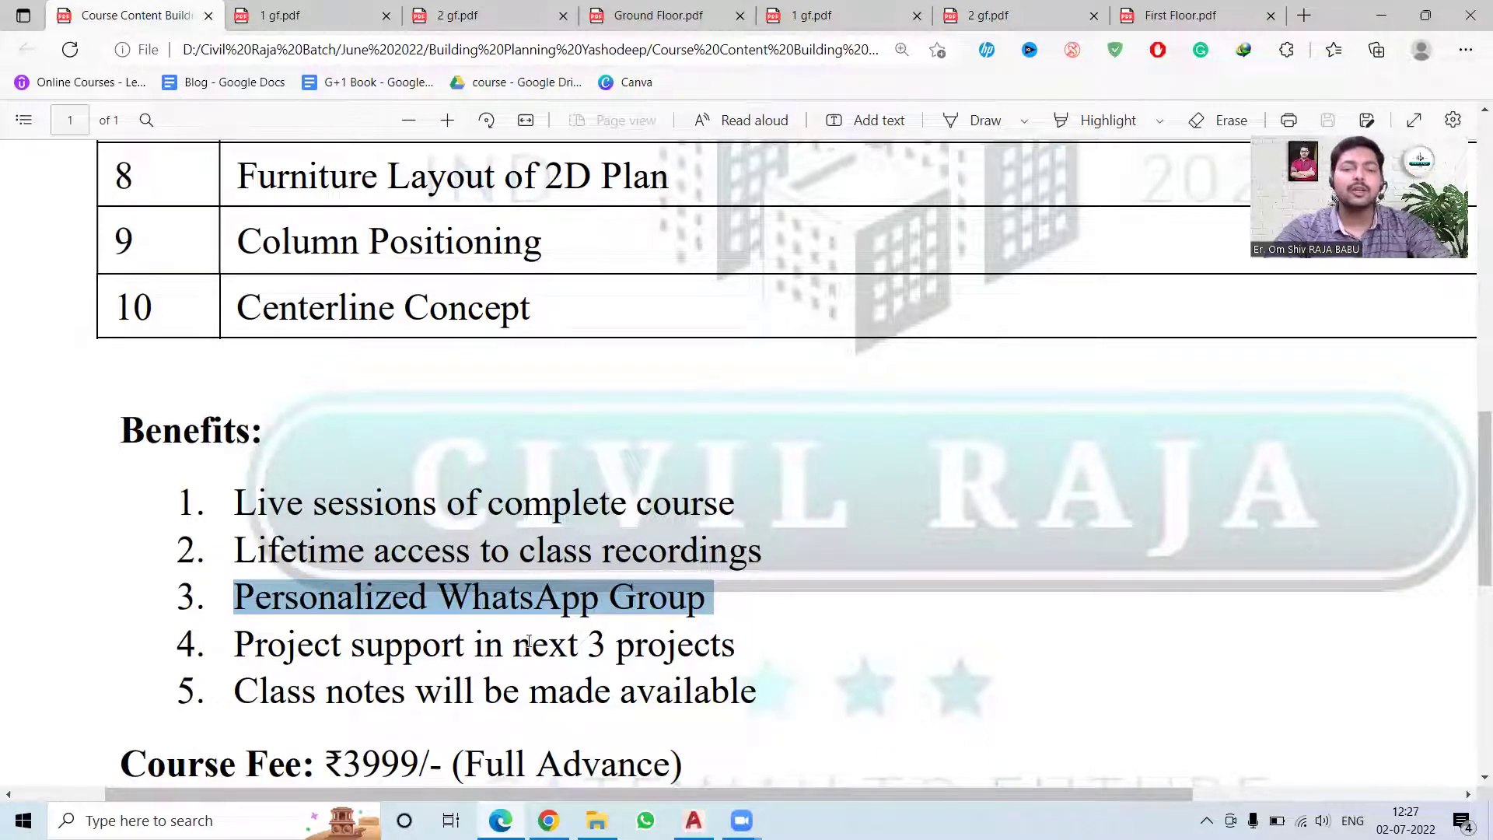
left_click_drag(736, 647, 518, 674)
left_click_drag(266, 696, 615, 689)
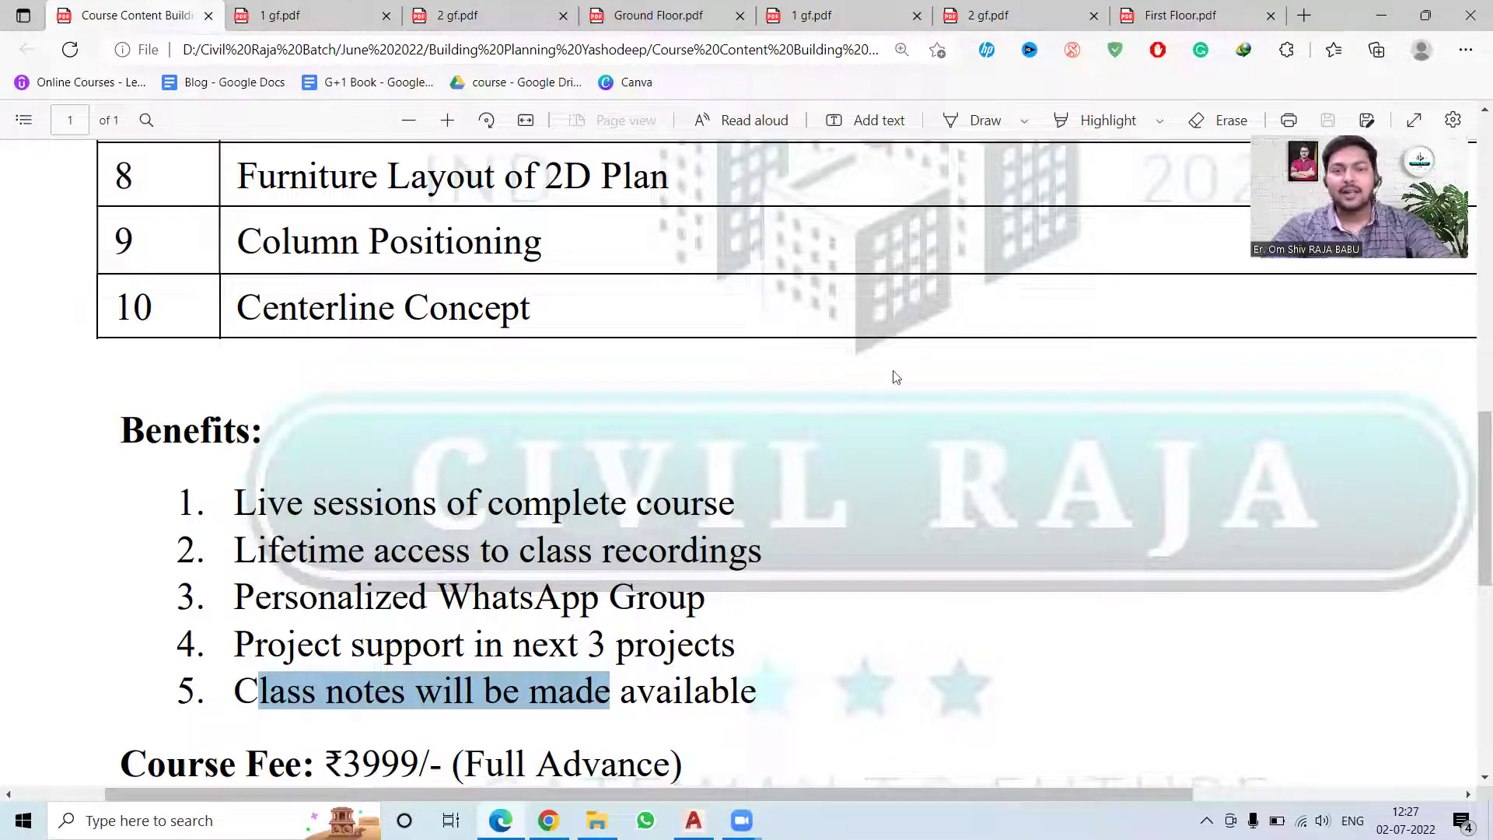
scroll(753, 490, "down", 1)
scroll(753, 490, "down", 1)
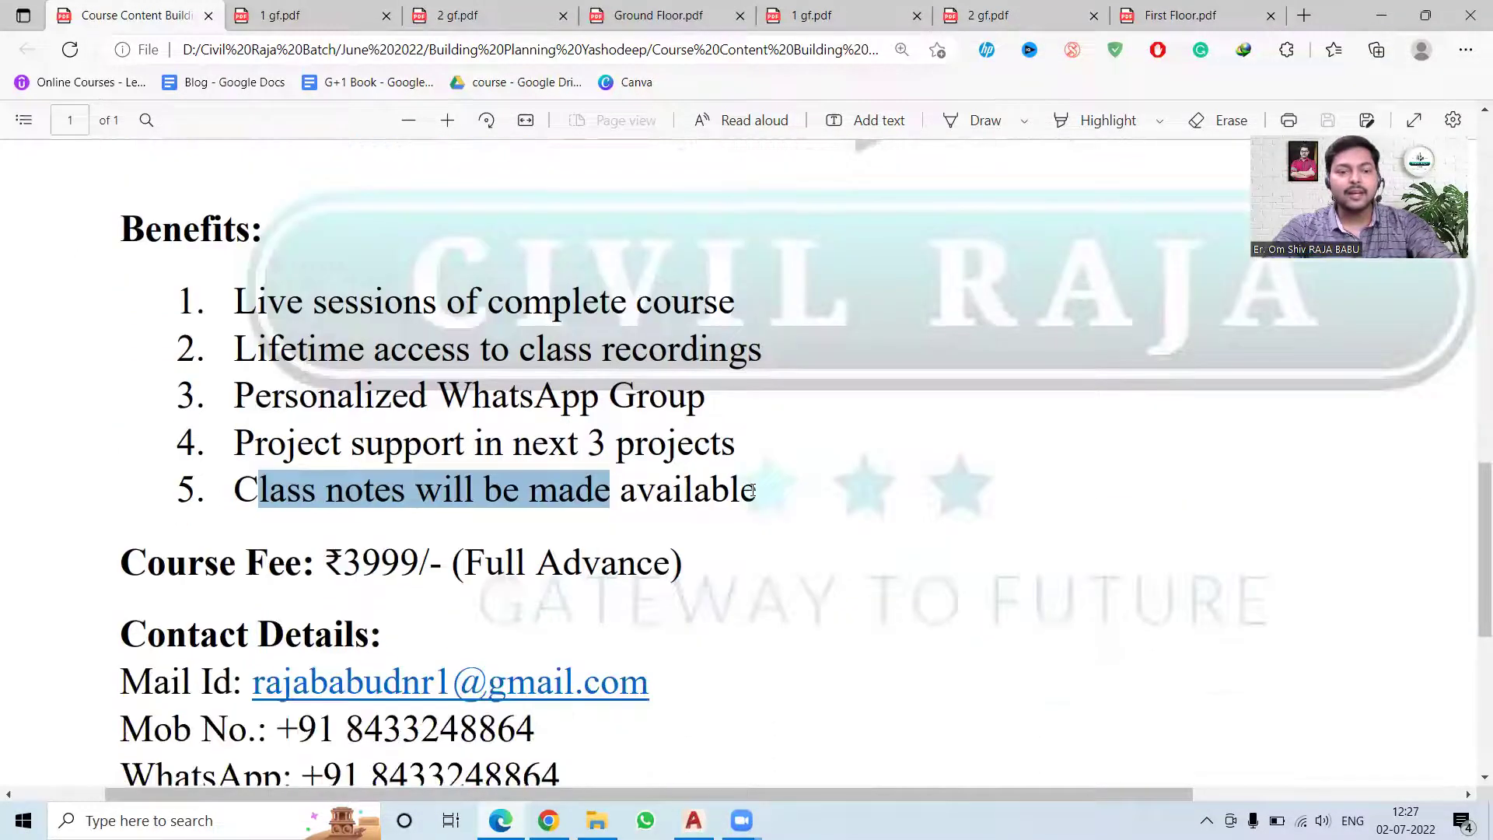
scroll(239, 725, "down", 1)
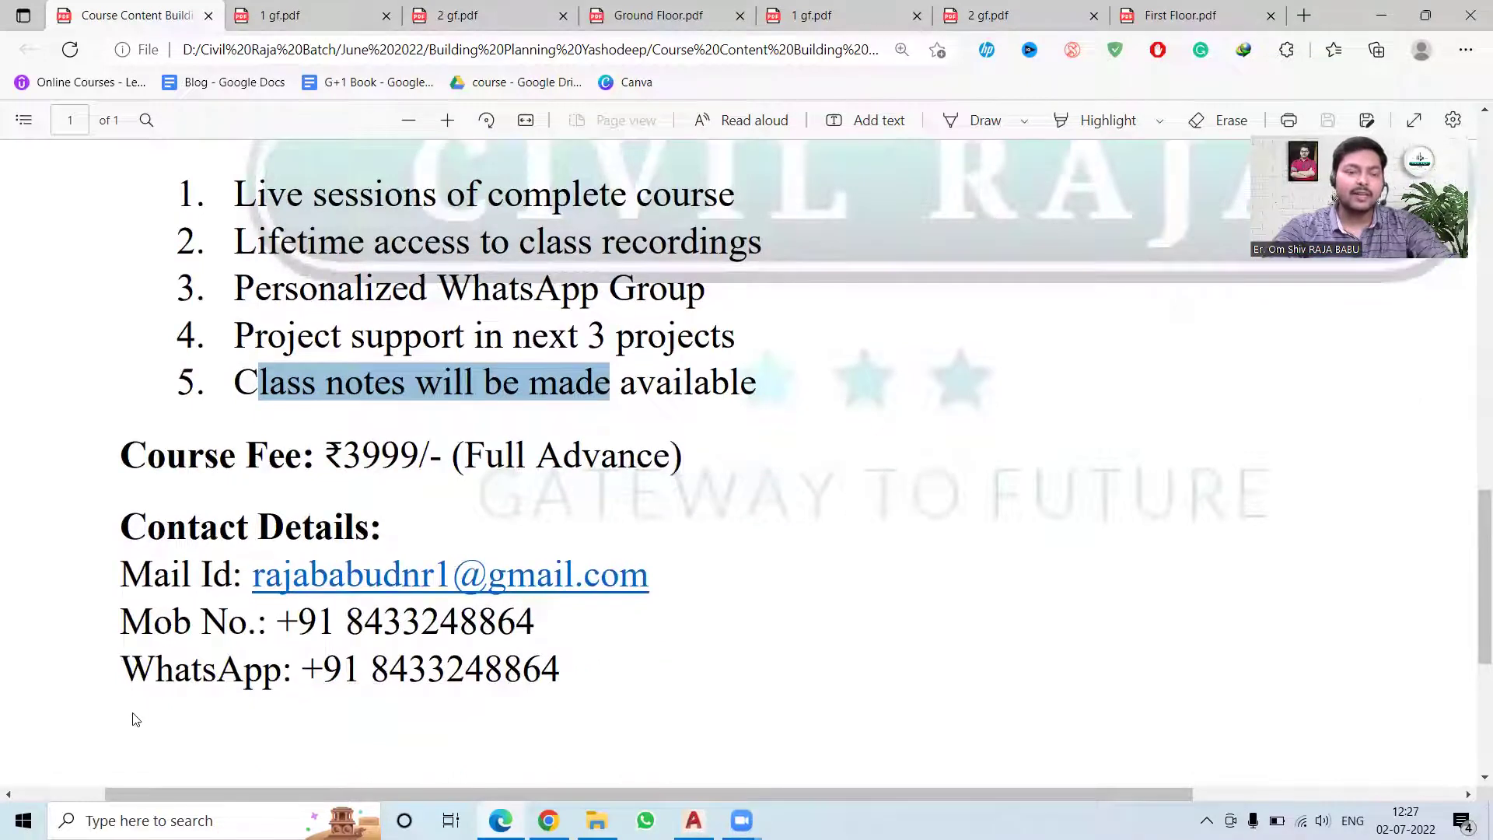
scroll(60, 707, "up", 3, "ctrl")
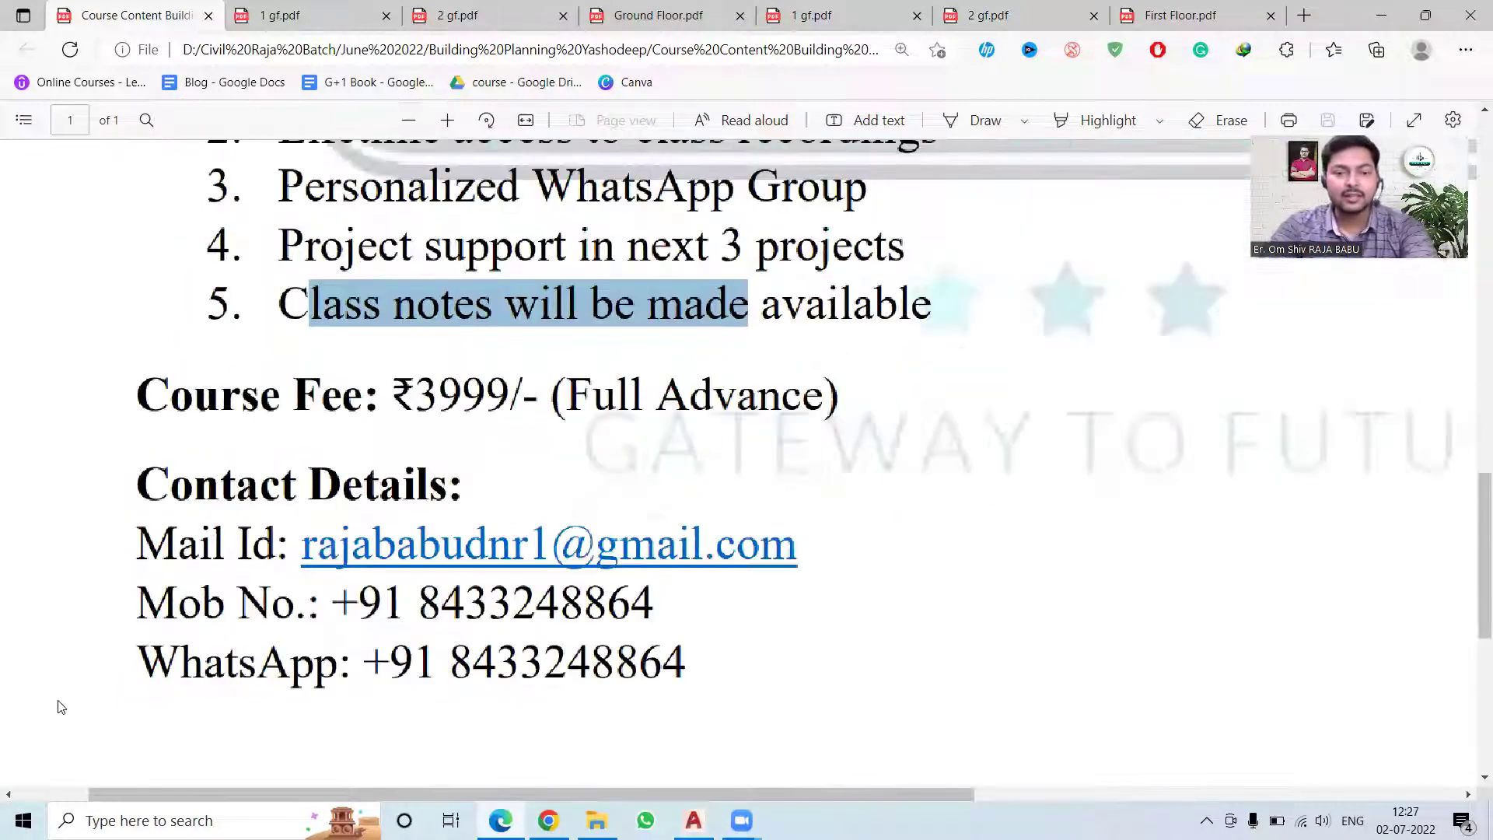